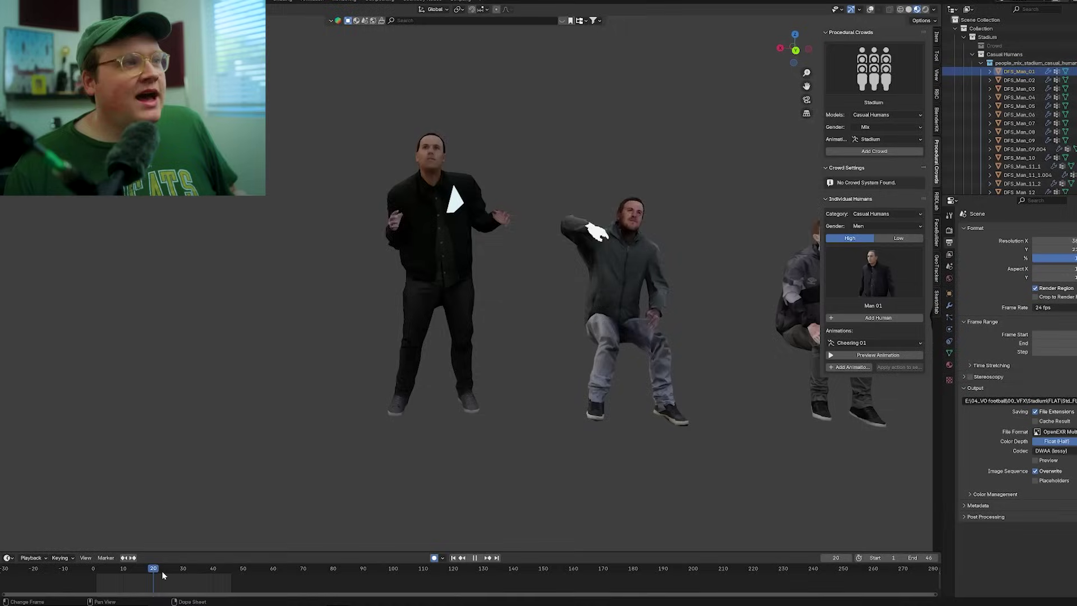
# Frame the crowd characters and display DFS_Man_01's material settings.
pyautogui.keyDown('shift'); pyautogui.moveTo(510, 272); pyautogui.dragTo(456, 300, button='middle'); pyautogui.keyUp('shift')
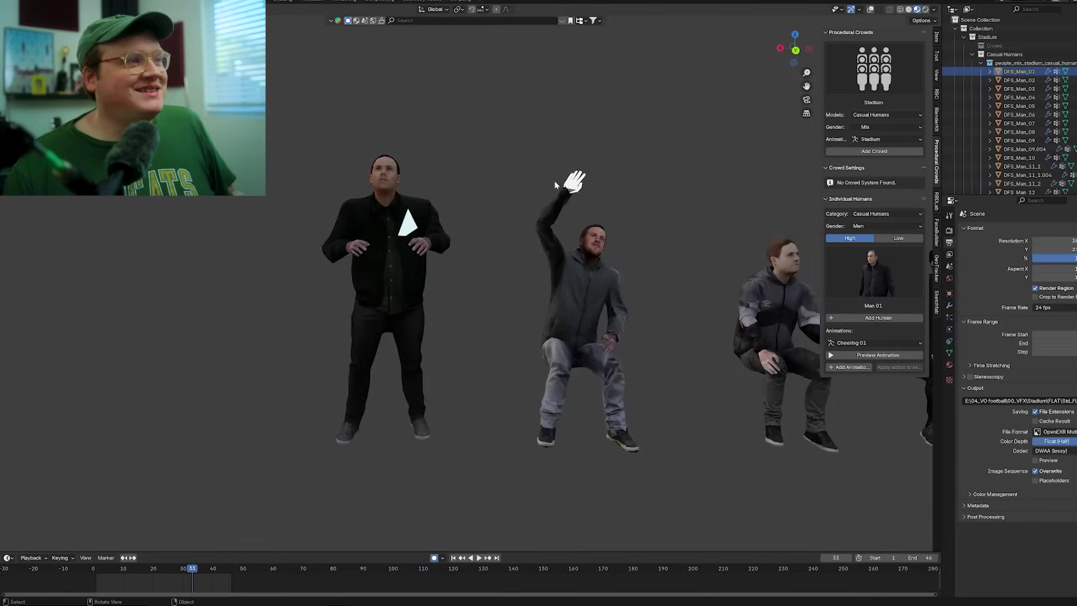
pyautogui.keyDown('shift'); pyautogui.moveTo(585, 273); pyautogui.dragTo(572, 289, button='middle'); pyautogui.keyUp('shift')
pyautogui.scroll(2, 525, 225)
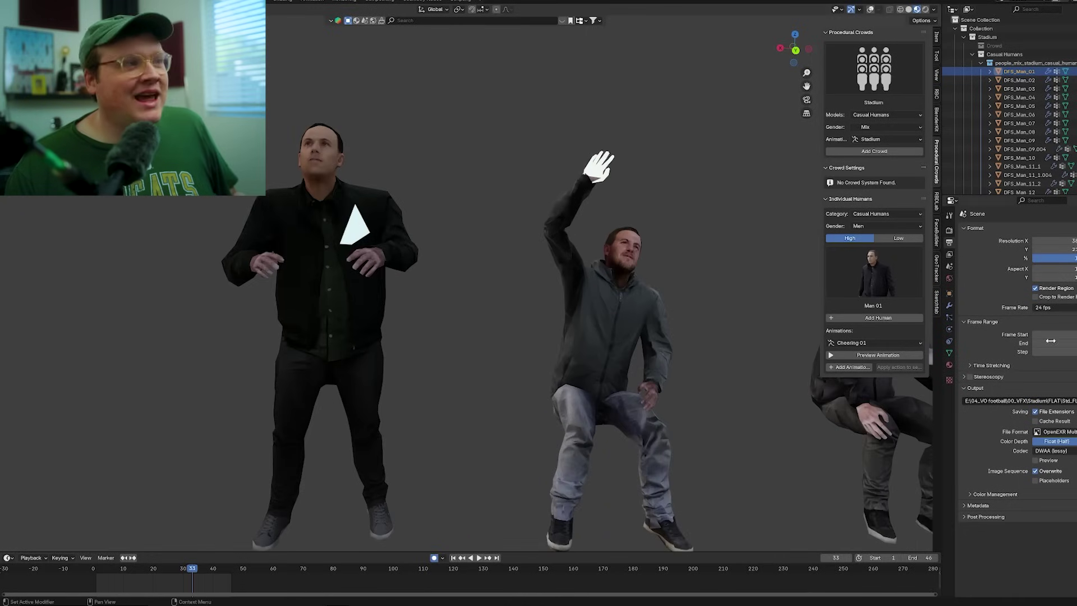
pyautogui.click(948, 365)
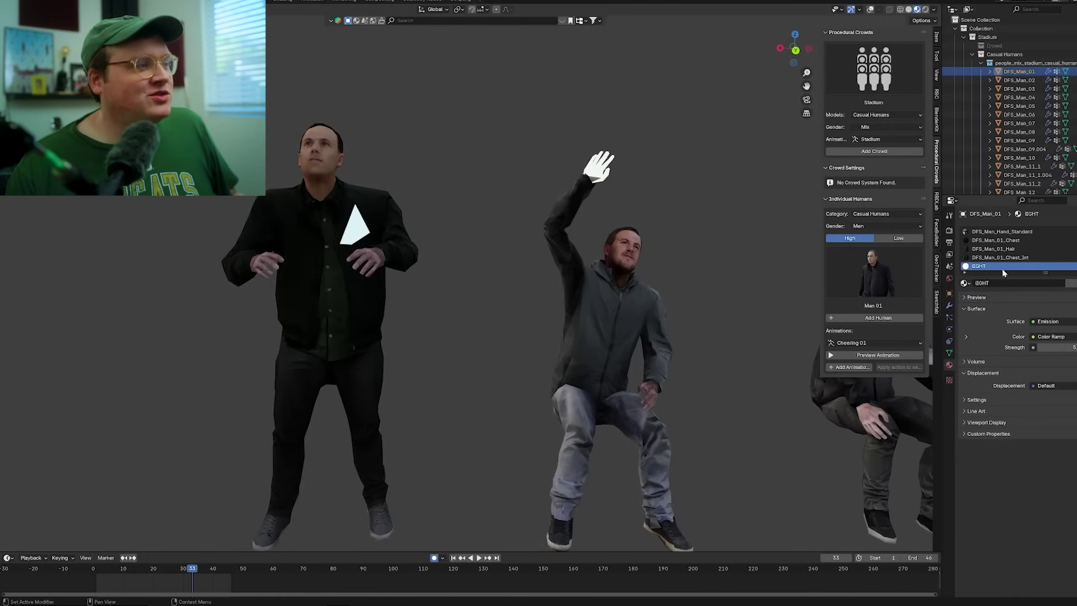
pyautogui.moveTo(351, 247); pyautogui.dragTo(437, 242, button='middle')
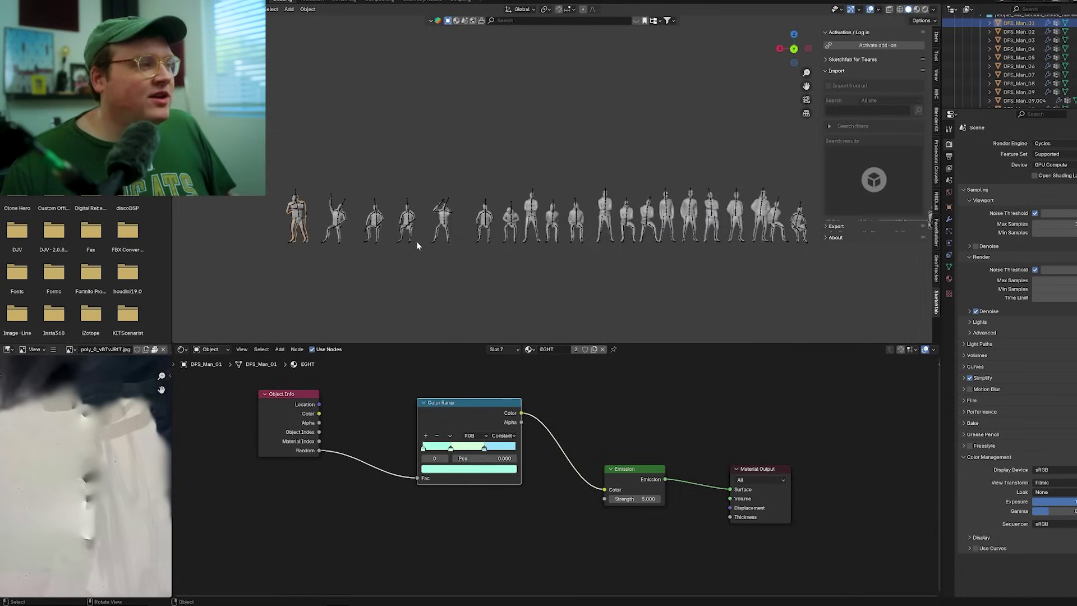
# Reposition the Object Info and Color Ramp nodes so the emission chain flows left to right.
pyautogui.scroll(2, 279, 402)
pyautogui.moveTo(280, 402); pyautogui.dragTo(389, 445, button='middle')
pyautogui.moveTo(339, 447); pyautogui.dragTo(392, 415)
pyautogui.moveTo(521, 298); pyautogui.dragTo(494, 302)
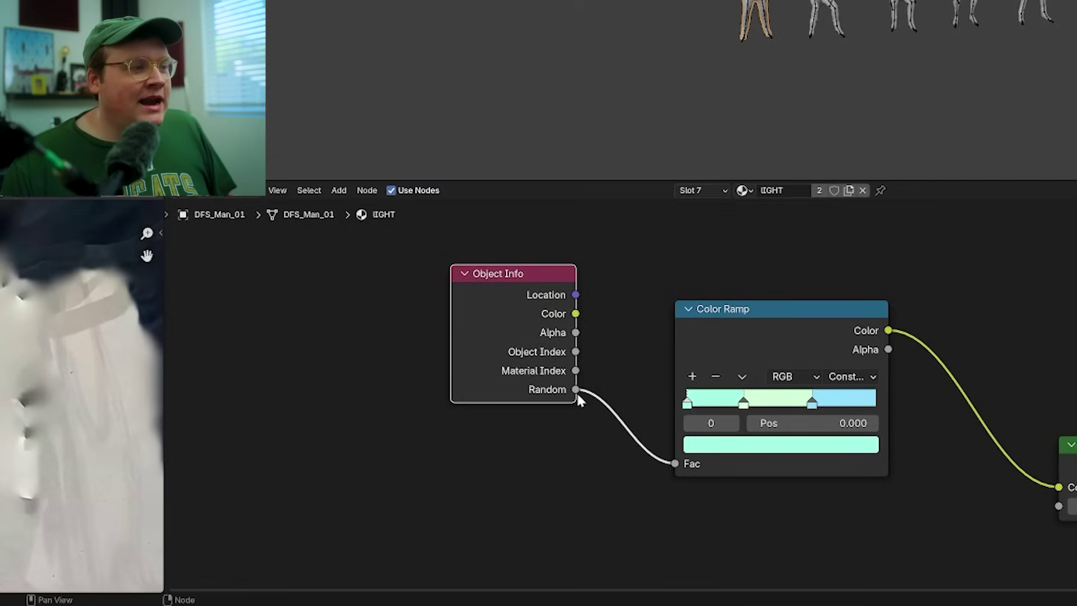
pyautogui.moveTo(689, 467); pyautogui.dragTo(734, 450)
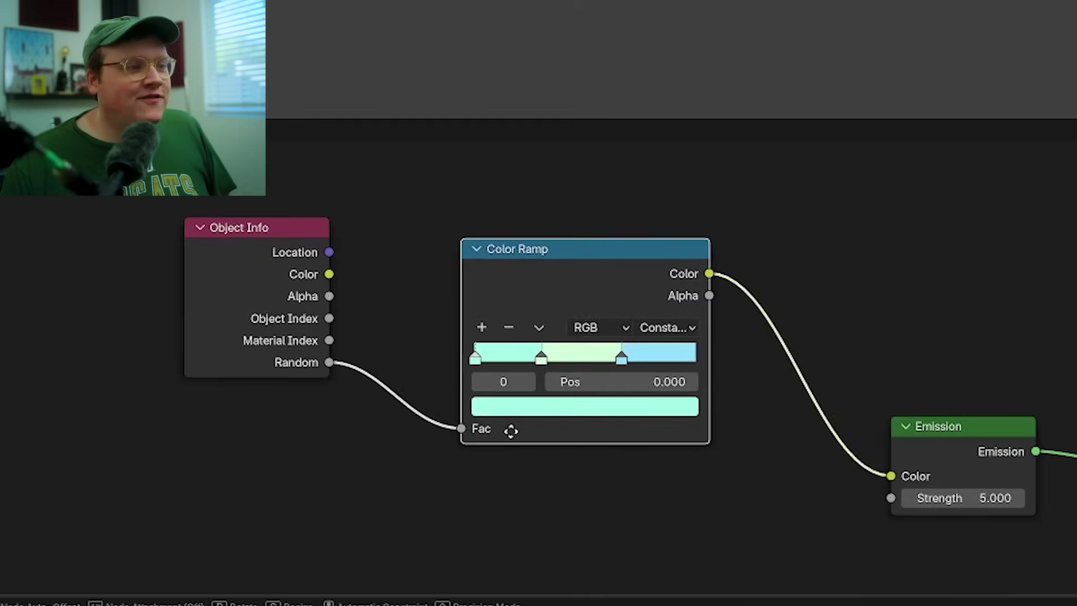
pyautogui.moveTo(511, 430); pyautogui.dragTo(511, 433)
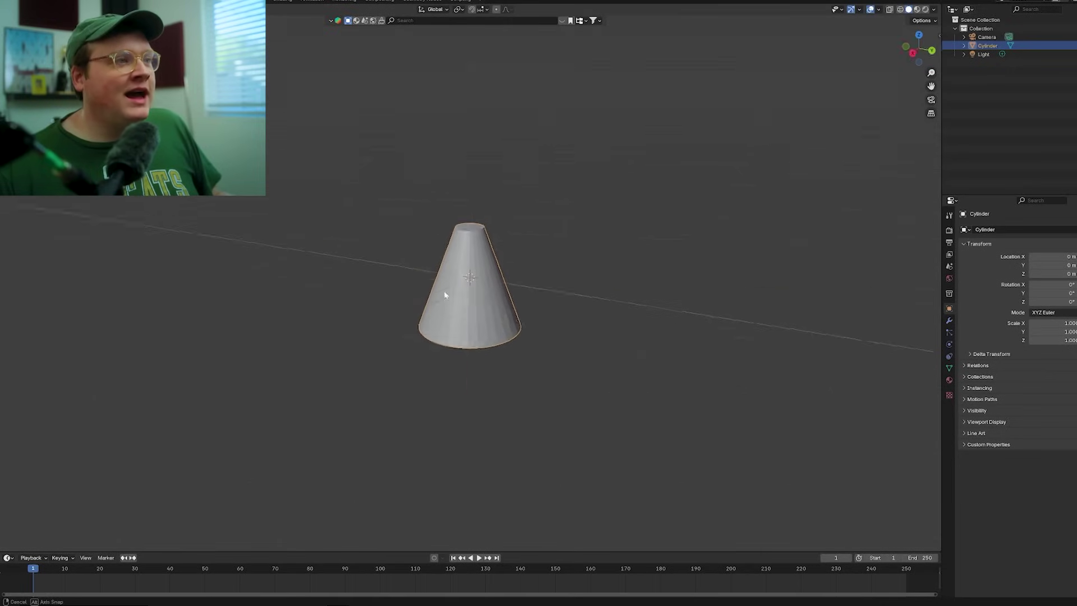
# Add a UV sphere and give the cone a new particle system.
pyautogui.scroll(2, 497, 301)
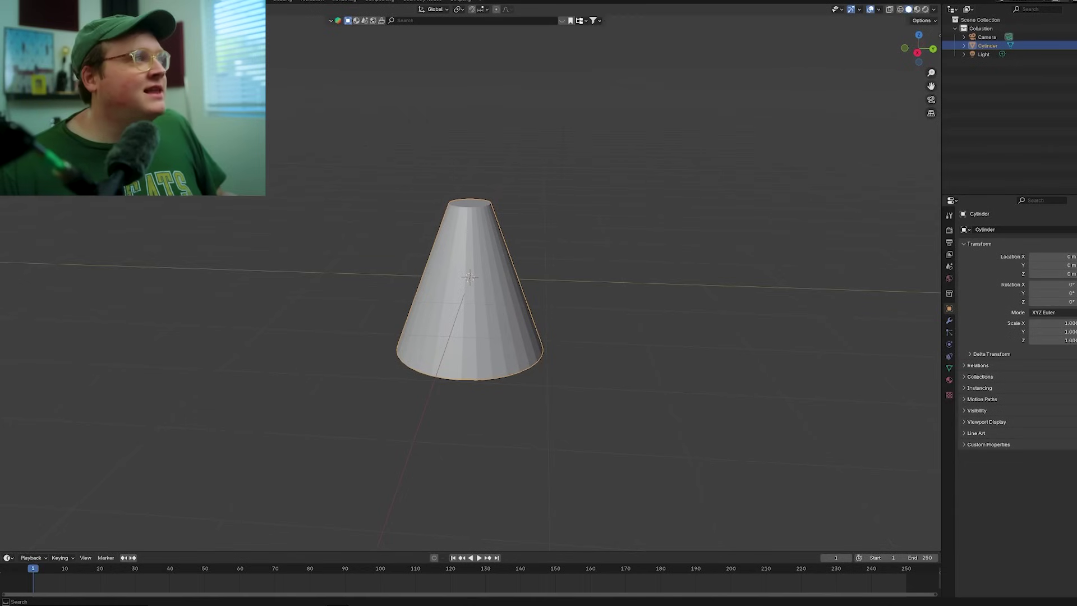
pyautogui.click(556, 277)
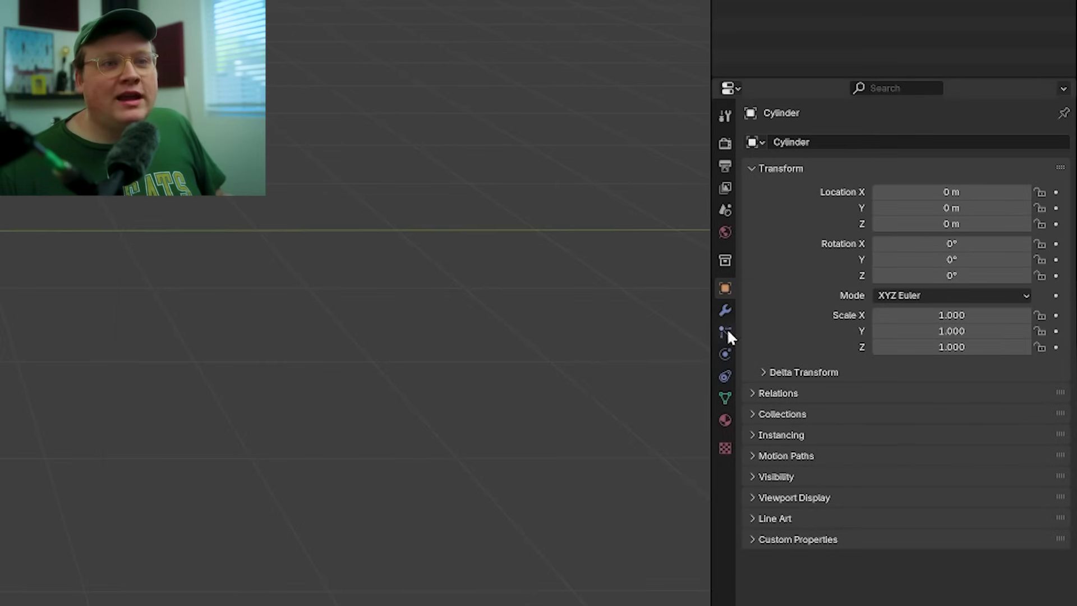
pyautogui.click(726, 333)
pyautogui.click(1063, 143)
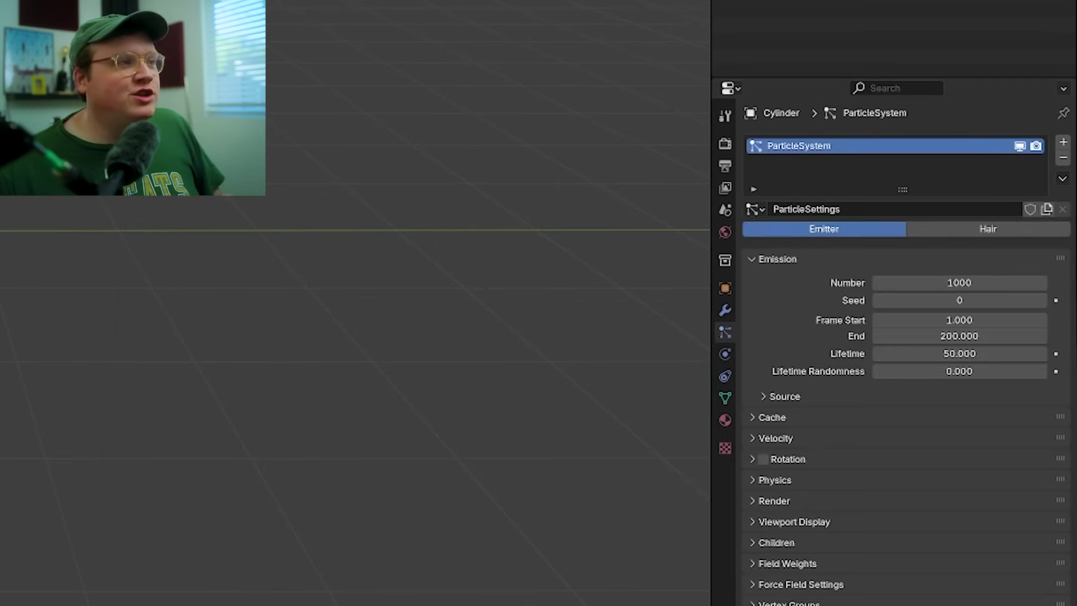
# Make the cone's particles emit from its Volume on a Grid, with Show Emitter off.
pyautogui.scroll(-4, 773, 420)
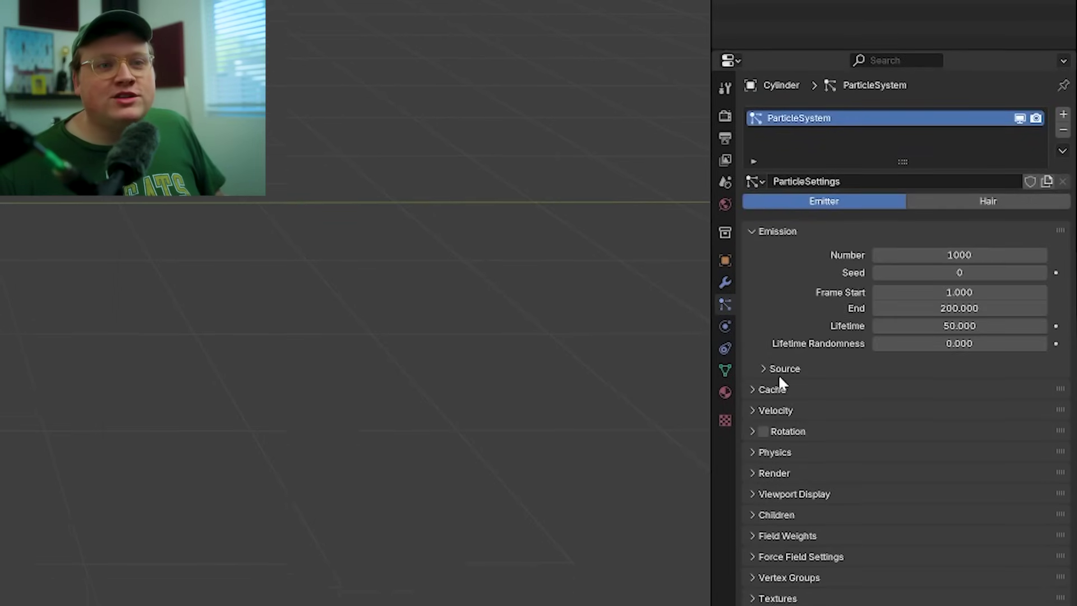
pyautogui.click(784, 286)
pyautogui.click(920, 309)
pyautogui.click(914, 360)
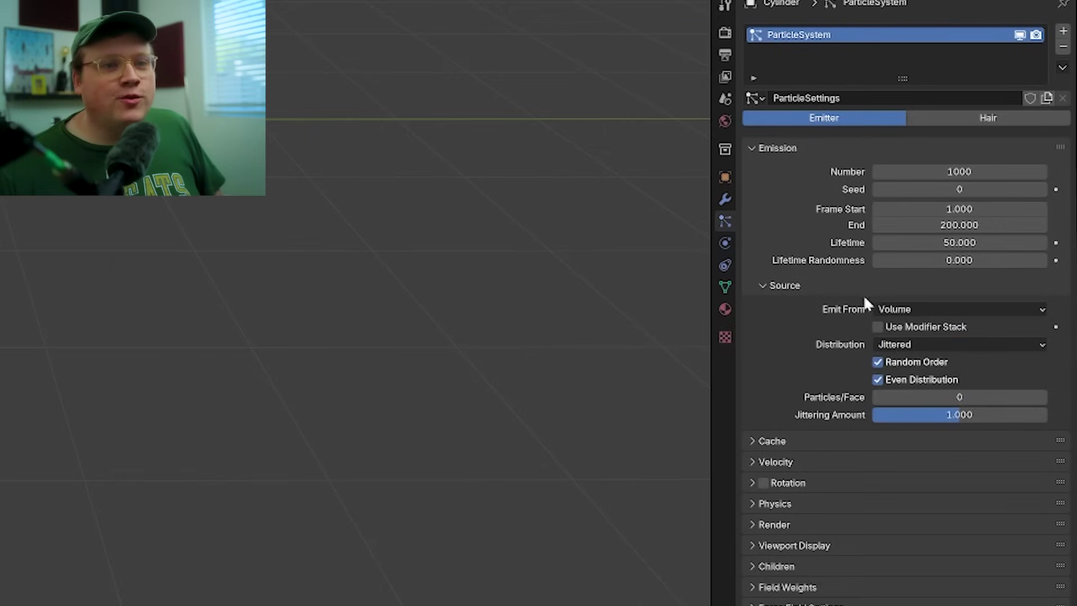
pyautogui.scroll(2, 898, 337)
pyautogui.click(929, 387)
pyautogui.click(924, 446)
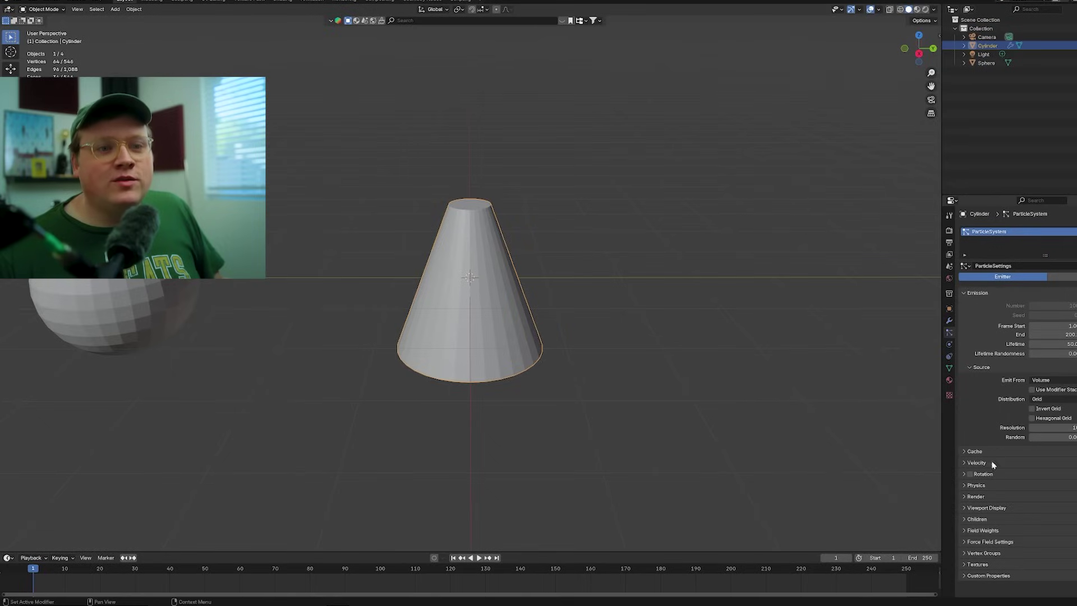
pyautogui.click(972, 508)
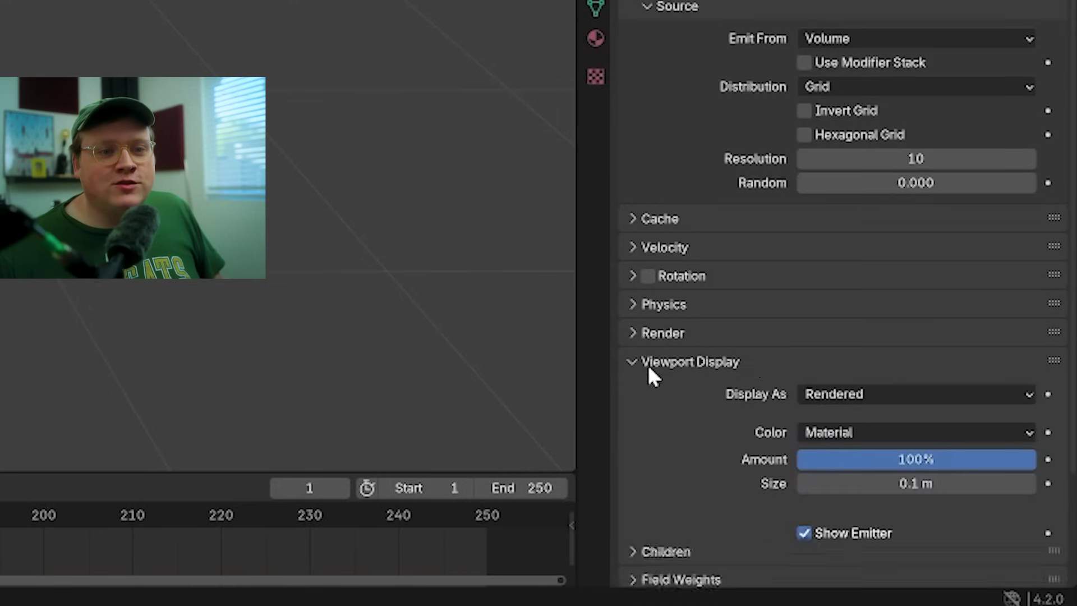
pyautogui.click(836, 534)
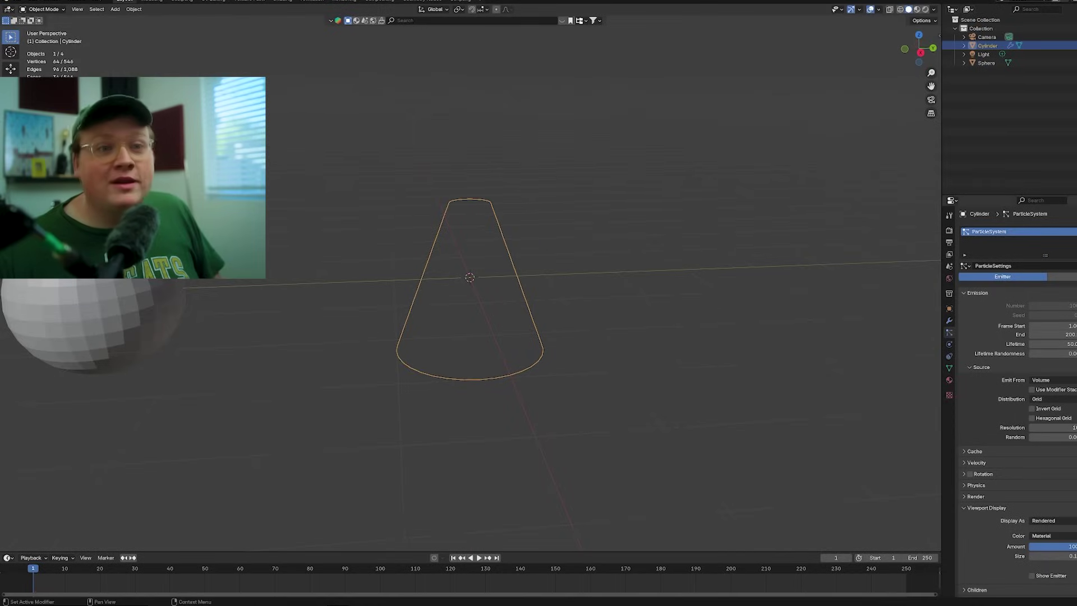
# Set particle End to frame 1 and raise the grid Resolution to 16.
pyautogui.click(1068, 334)
pyautogui.write('1')
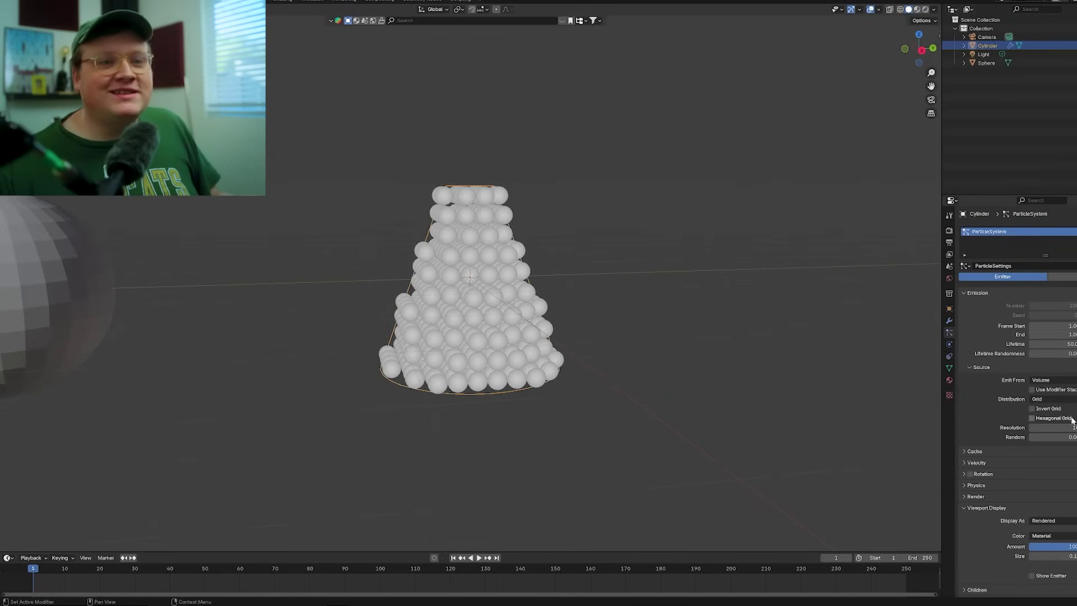
pyautogui.moveTo(1071, 428); pyautogui.dragTo(1076, 427)
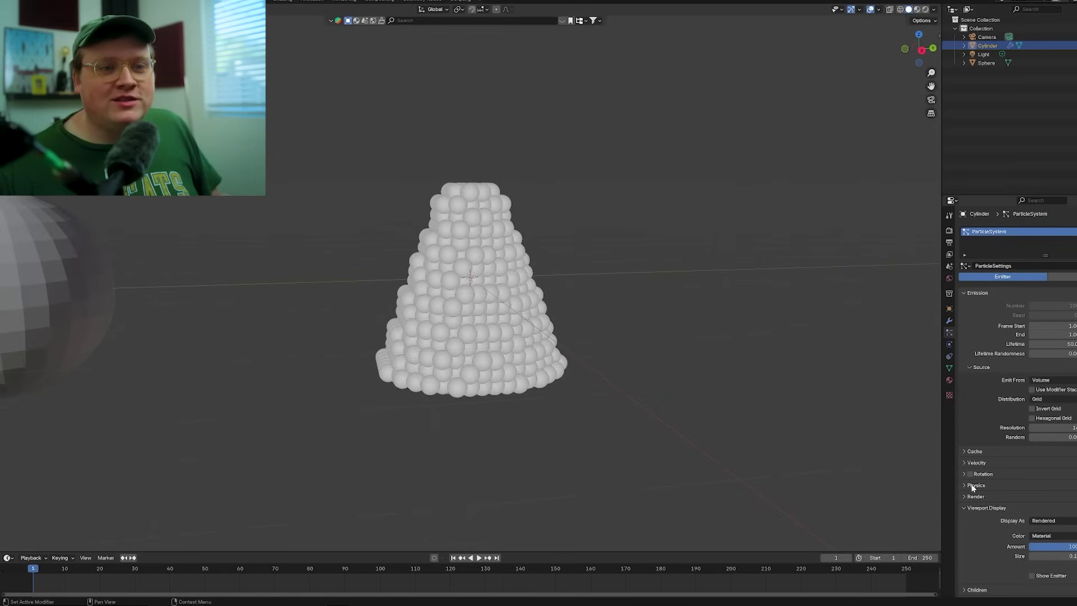
pyautogui.scroll(-3, 968, 501)
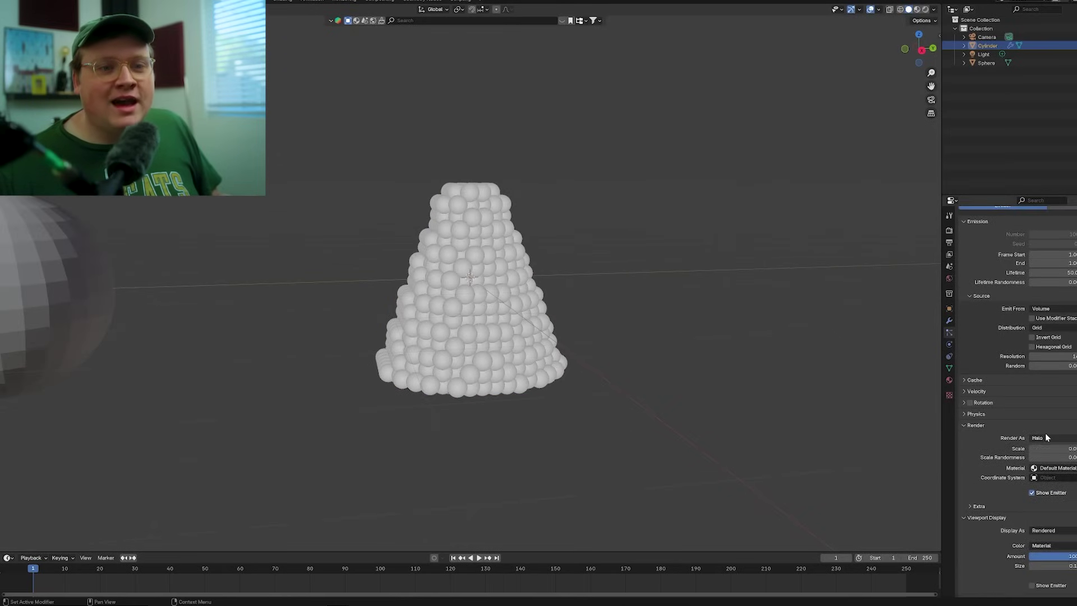
# Render particles as Sphere instances with random size, position jitter 0.547 and randomized rotation.
pyautogui.click(1041, 486)
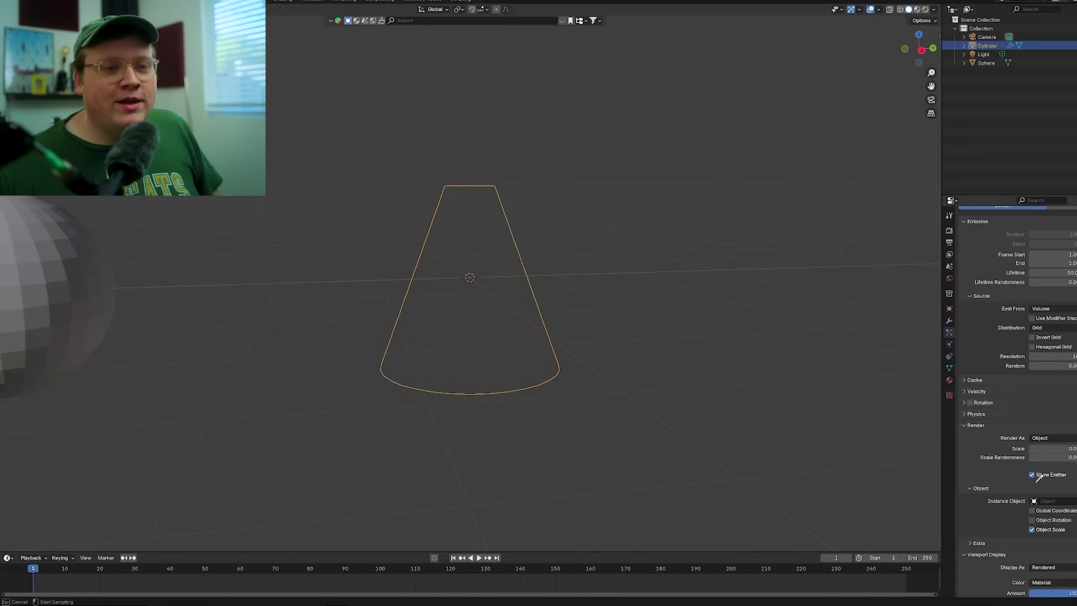
pyautogui.click(82, 235)
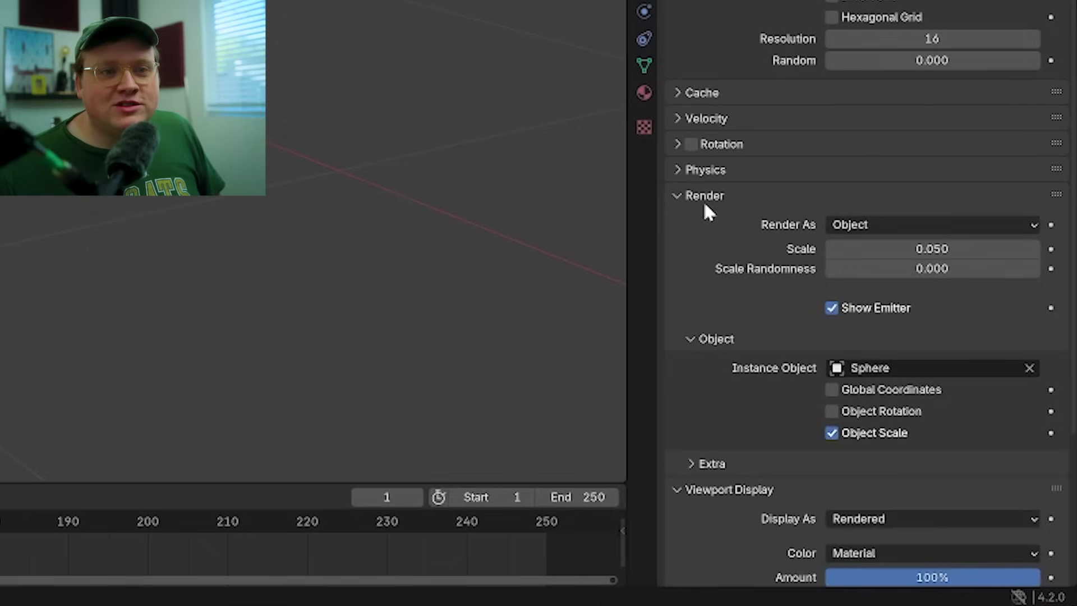
pyautogui.moveTo(932, 269); pyautogui.dragTo(932, 269)
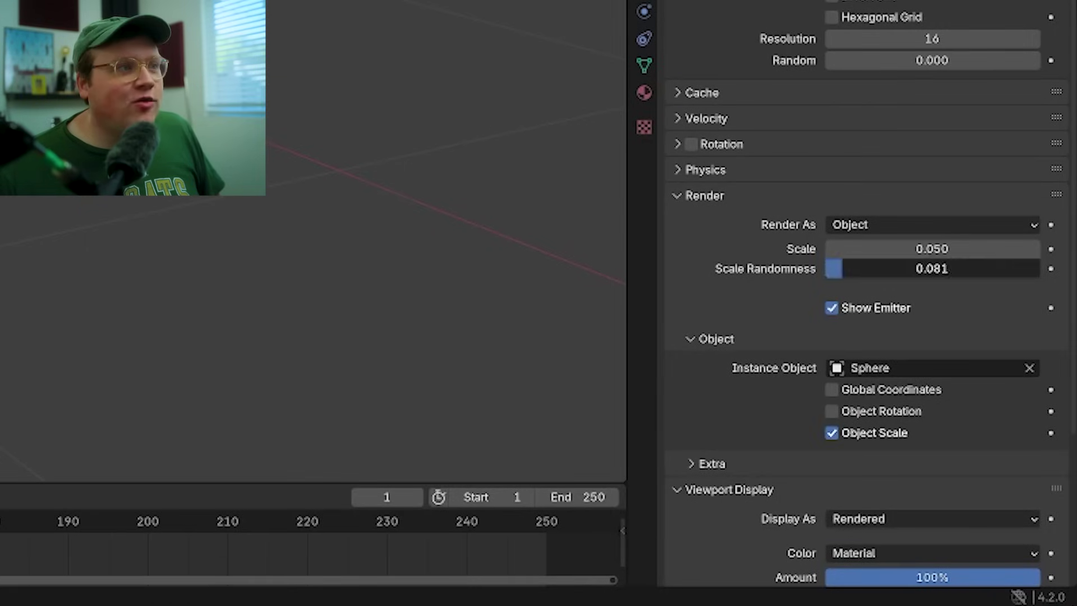
pyautogui.moveTo(884, 61); pyautogui.dragTo(914, 60)
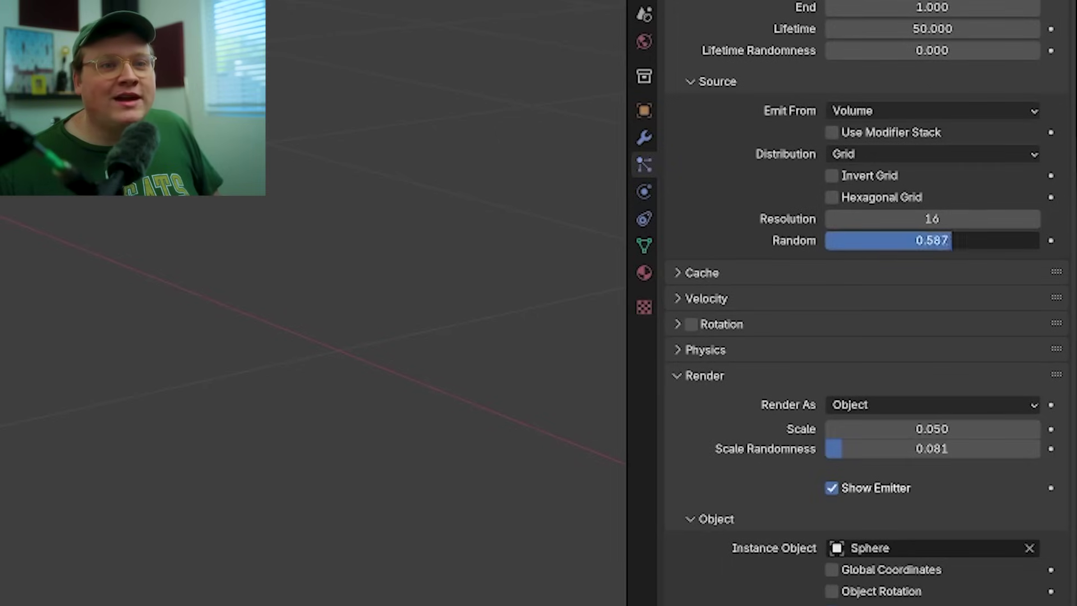
pyautogui.click(710, 326)
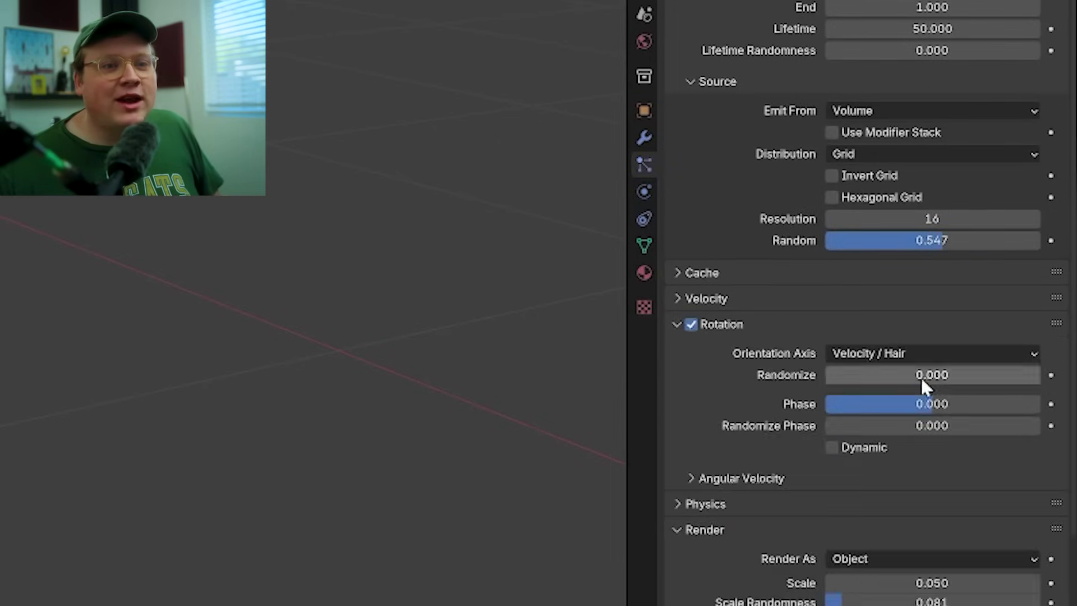
pyautogui.moveTo(922, 377); pyautogui.dragTo(898, 377)
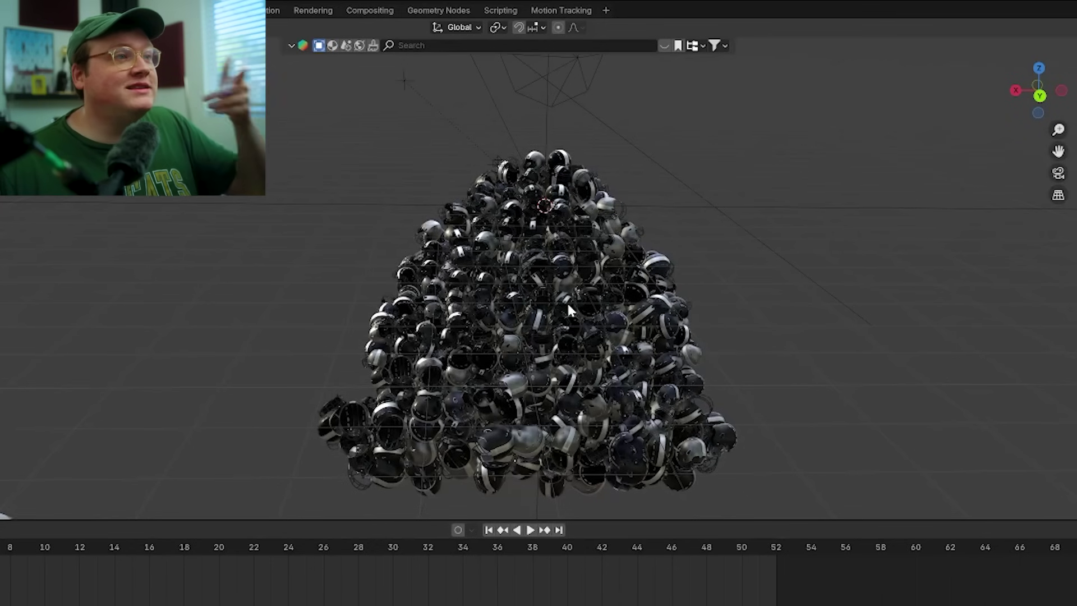
# Move the Object Info node left and shift a Color Ramp stop to 0.237.
pyautogui.scroll(6, 568, 308)
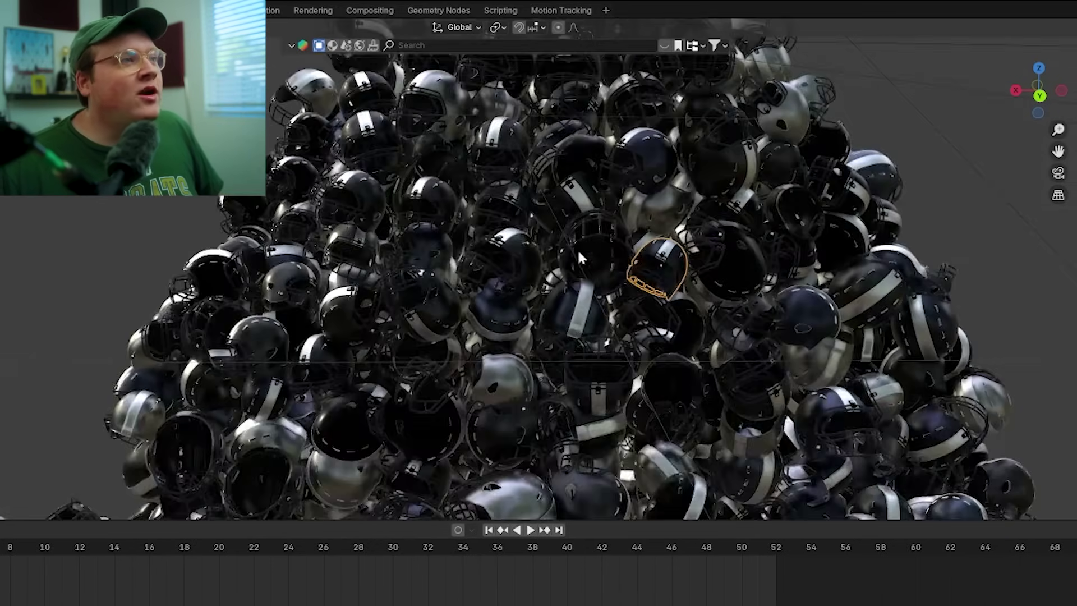
pyautogui.moveTo(579, 256); pyautogui.dragTo(574, 284, button='middle')
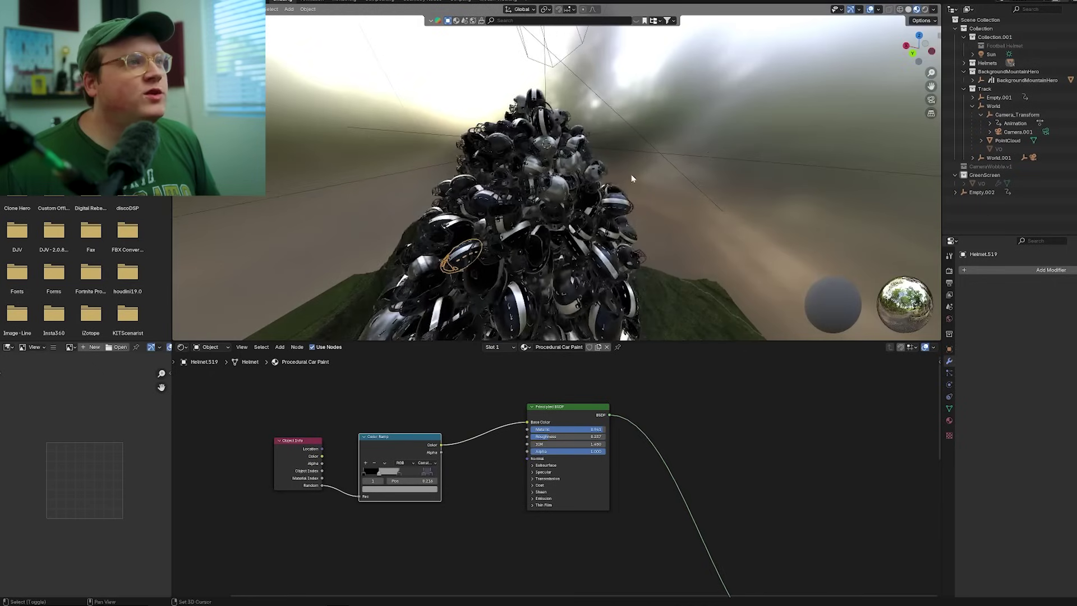
pyautogui.moveTo(631, 174)
pyautogui.mouseDown(button='middle')
pyautogui.moveTo(534, 245)
pyautogui.moveTo(567, 193)
pyautogui.moveTo(554, 242)
pyautogui.mouseUp(button='middle')
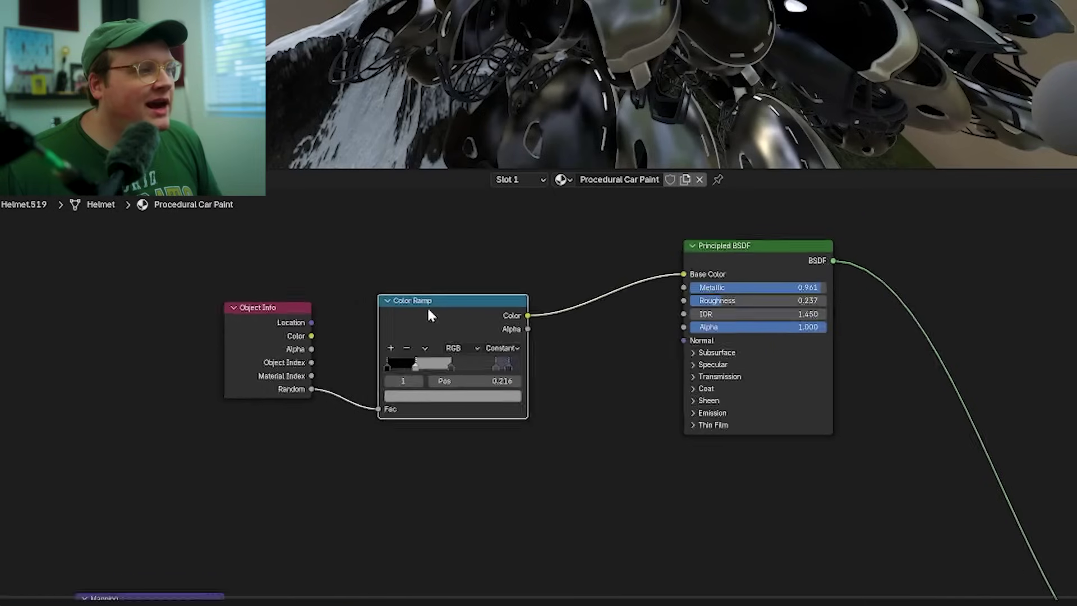
pyautogui.scroll(1, 445, 422)
pyautogui.moveTo(325, 433); pyautogui.dragTo(292, 428)
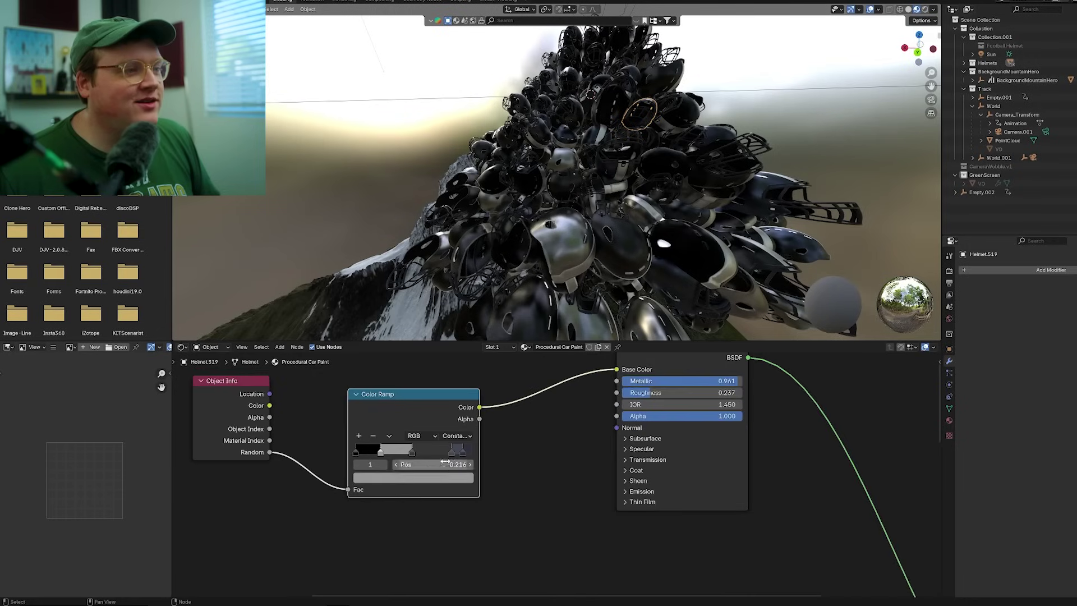
pyautogui.scroll(1, 392, 363)
pyautogui.scroll(1, 361, 449)
pyautogui.moveTo(360, 449); pyautogui.dragTo(364, 449)
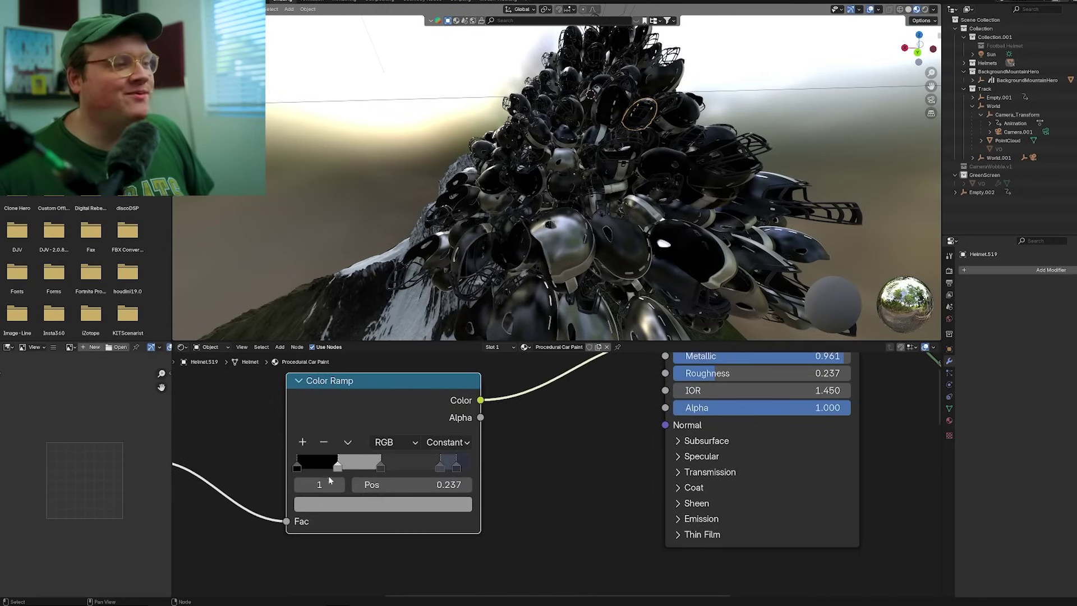
# Try Ease interpolation on the Color Ramp, then settle on Constant.
pyautogui.click(467, 443)
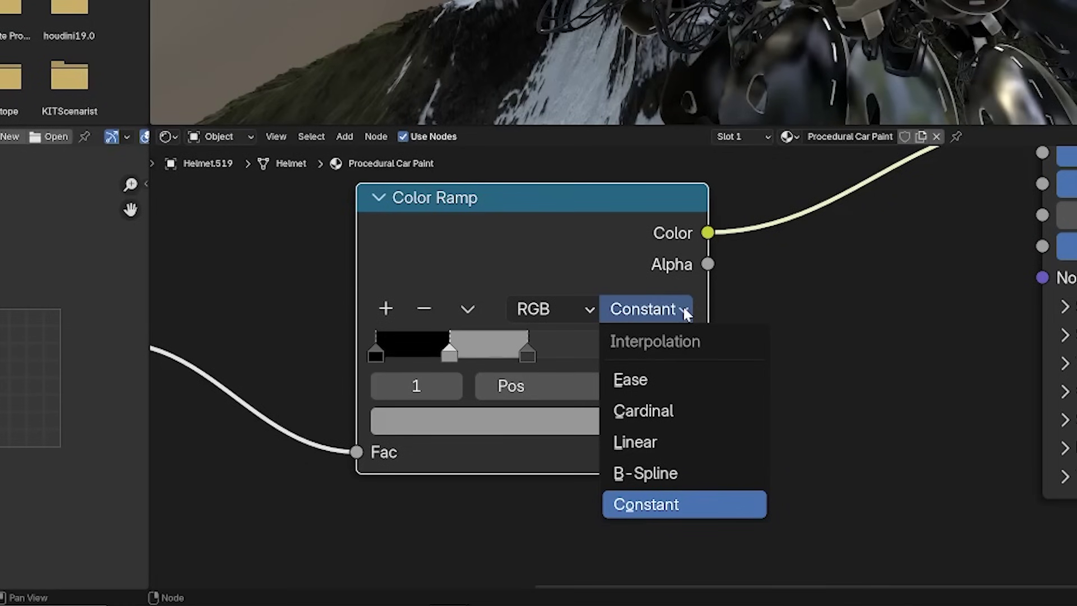
pyautogui.click(674, 505)
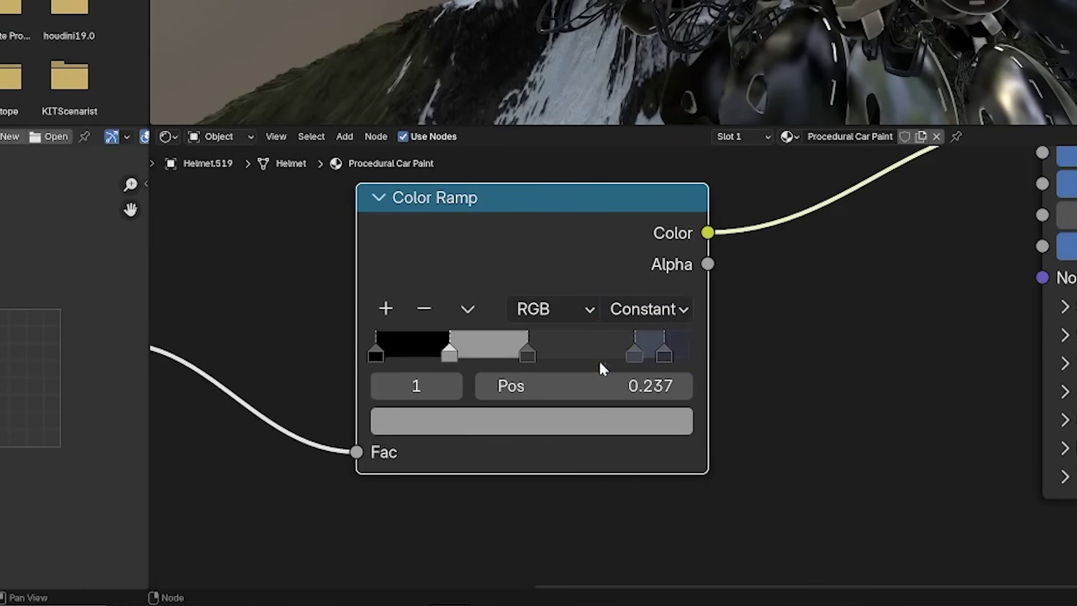
pyautogui.click(650, 318)
pyautogui.click(665, 387)
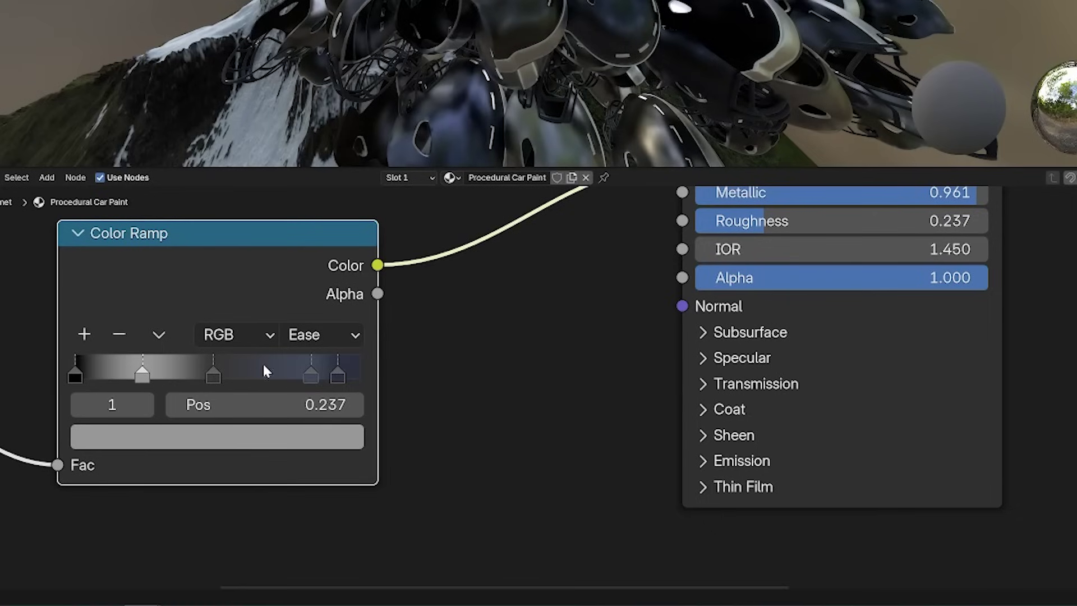
pyautogui.click(318, 335)
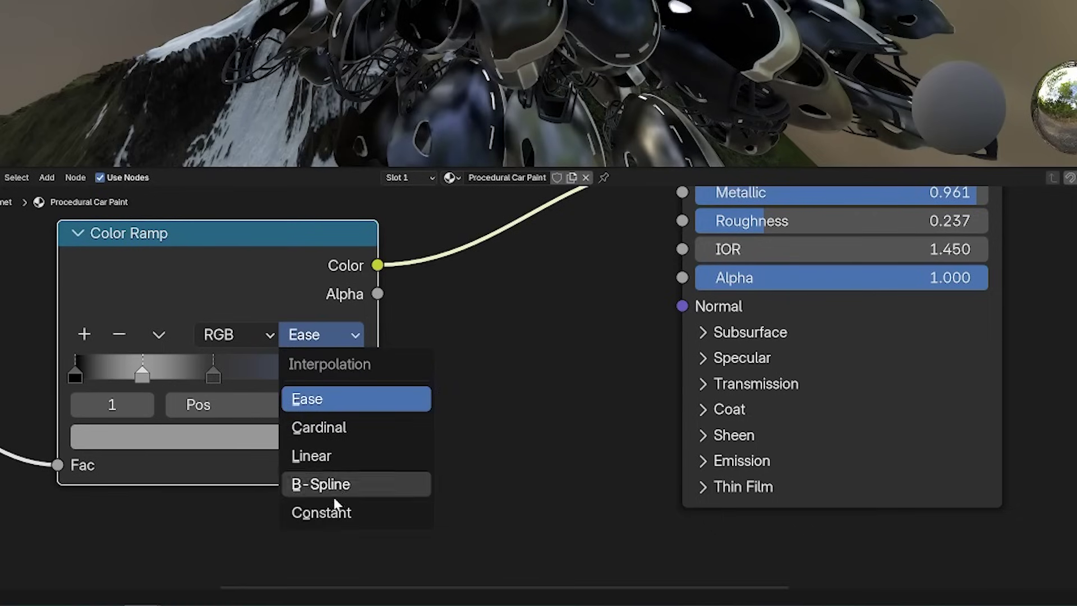
pyautogui.click(322, 513)
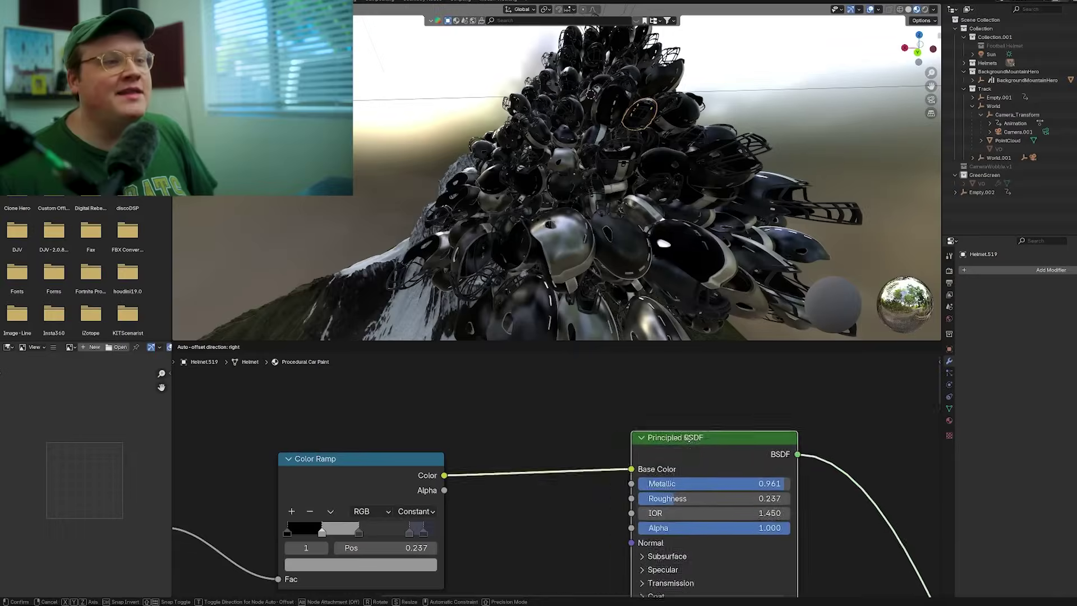
# Turn off Film Transparent so the cloudy sky shows behind the mountain and helmet mound.
pyautogui.scroll(-2, 675, 605)
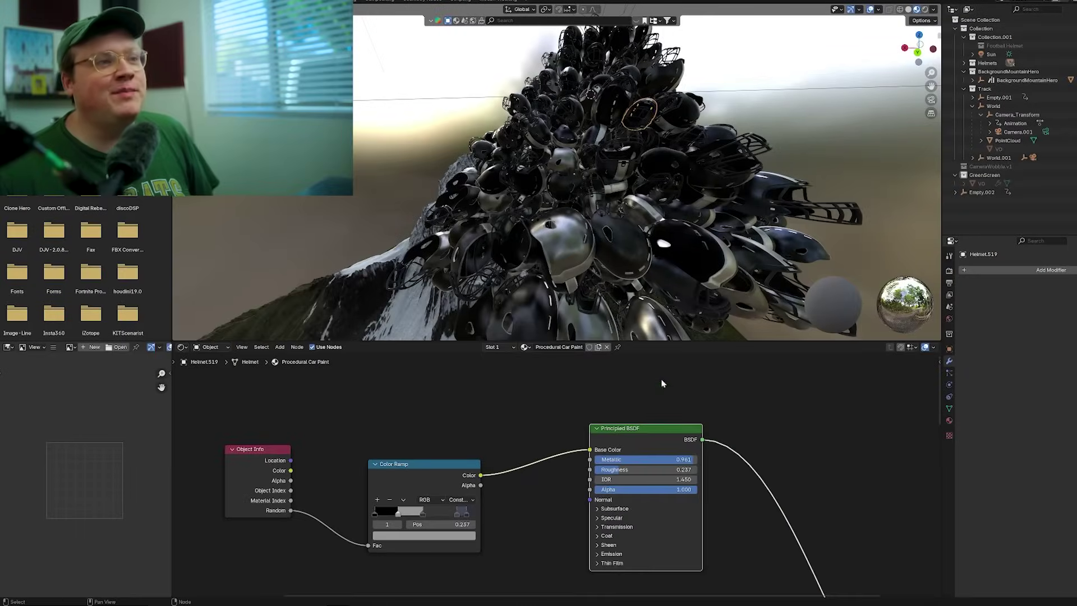
pyautogui.moveTo(669, 253); pyautogui.dragTo(626, 133, button='middle')
pyautogui.scroll(-2, 644, 395)
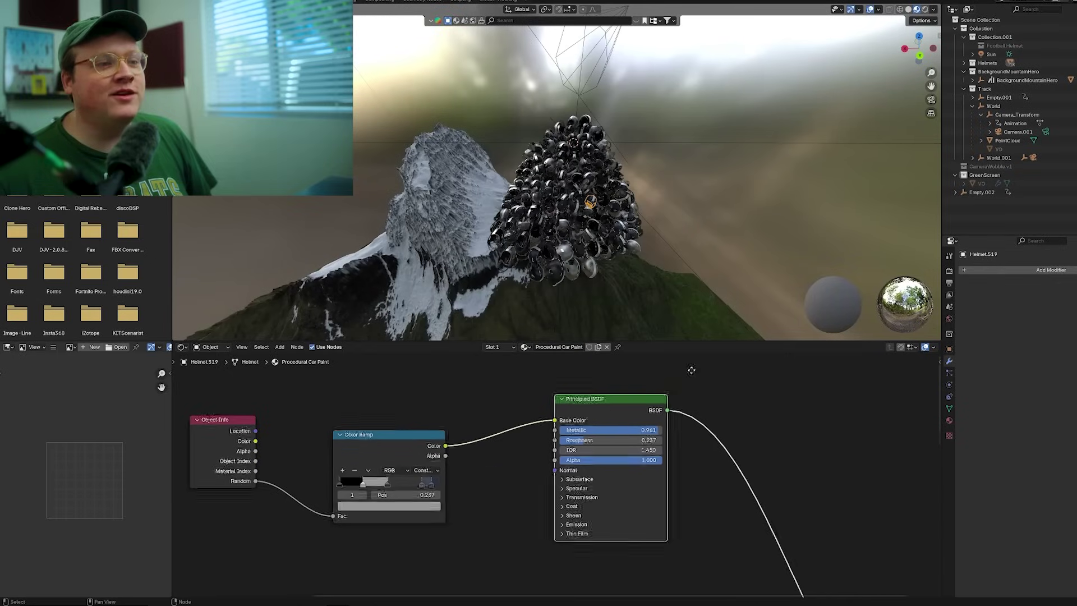
pyautogui.moveTo(723, 175); pyautogui.dragTo(655, 195, button='middle')
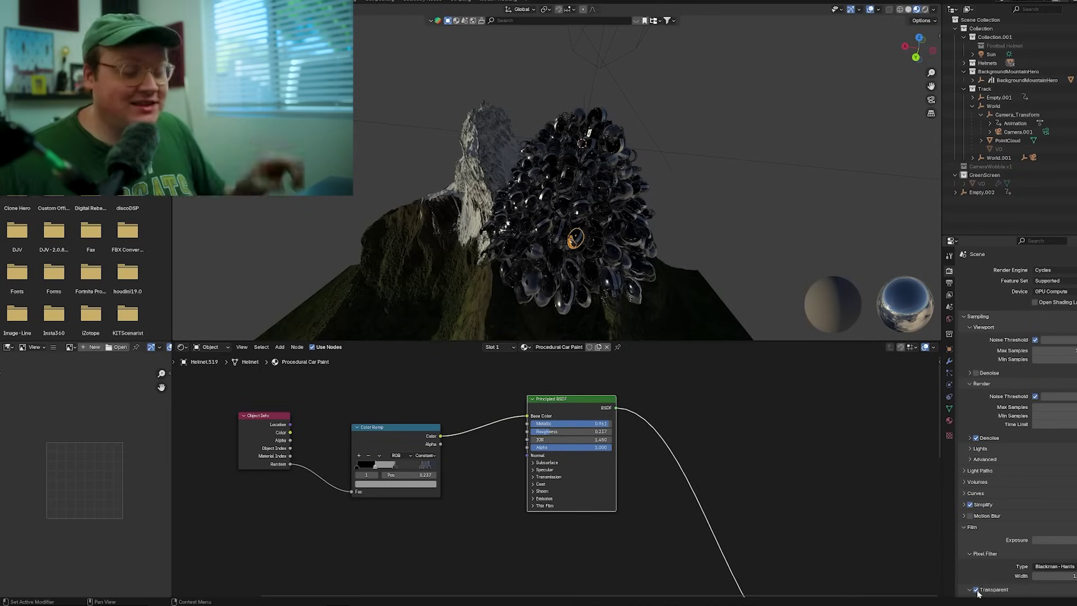
pyautogui.click(976, 590)
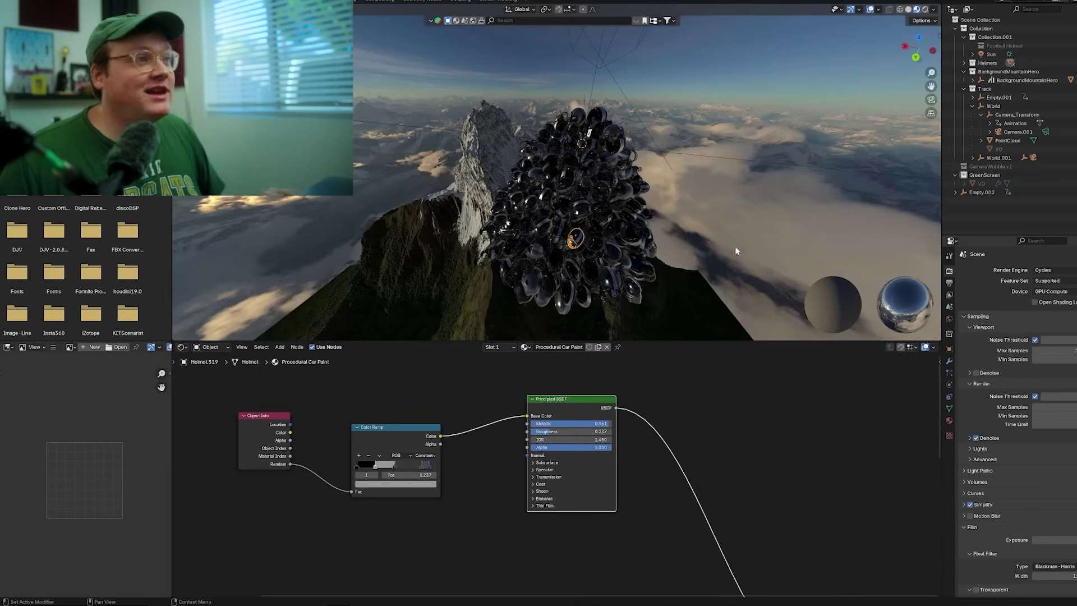
pyautogui.moveTo(672, 184)
pyautogui.mouseDown(button='middle')
pyautogui.moveTo(694, 196)
pyautogui.moveTo(631, 196)
pyautogui.moveTo(733, 185)
pyautogui.moveTo(685, 192)
pyautogui.mouseUp(button='middle')
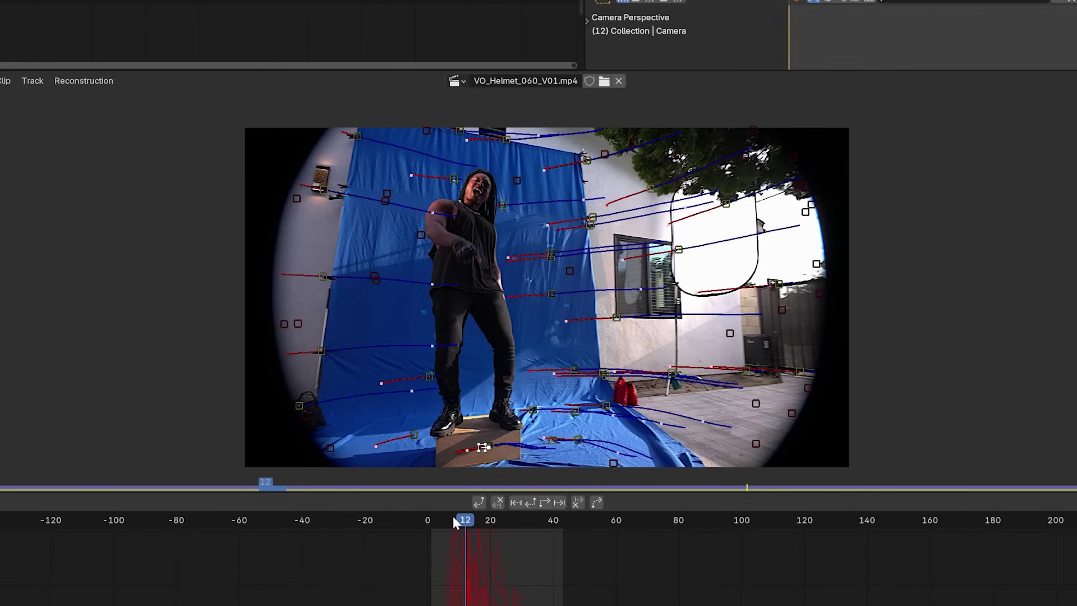
# Scrub the Clip Editor playhead back to frame 4.
pyautogui.moveTo(453, 516); pyautogui.dragTo(462, 536)
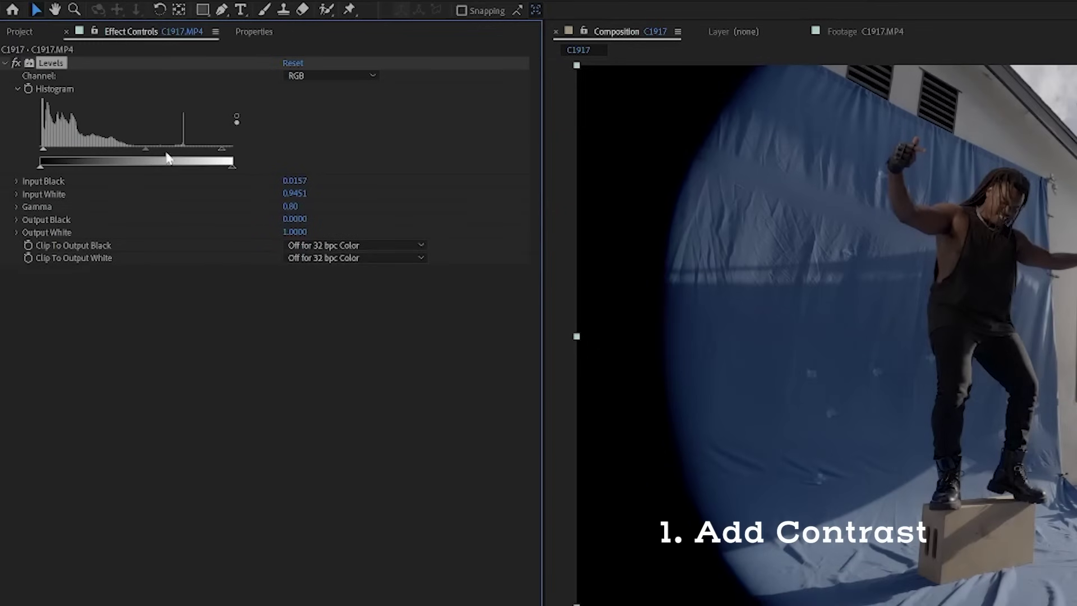
# Lower Levels Input White to 0.8471 and add two Unsharp Masks, the second at radius 12.
pyautogui.moveTo(207, 152); pyautogui.dragTo(202, 152)
pyautogui.hotkey('ctrl', 'space')
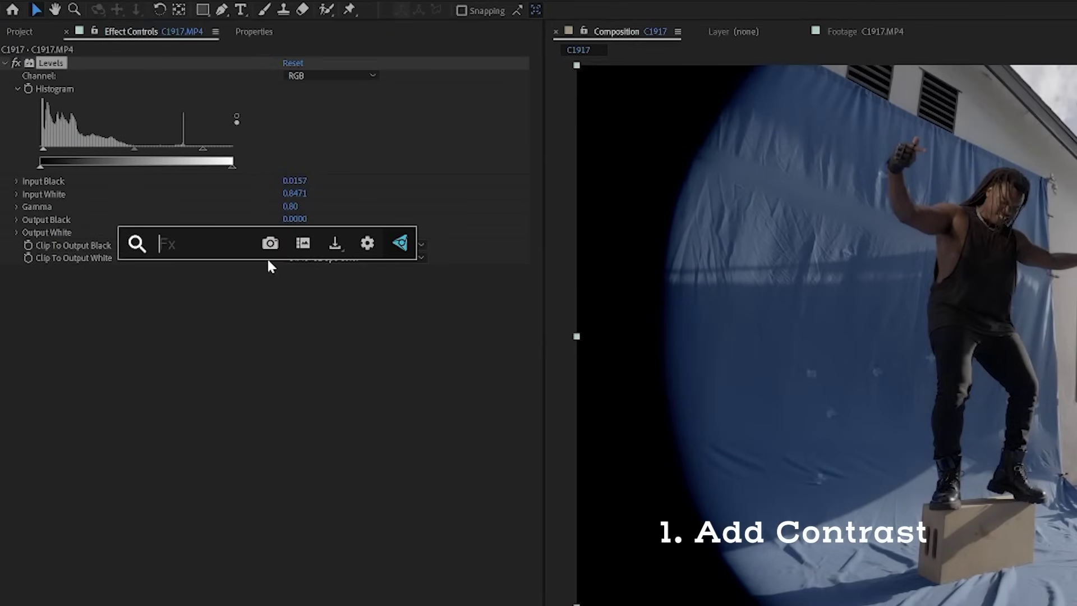
pyautogui.write('un')
pyautogui.press('Return')
pyautogui.hotkey('ctrl', 'd')
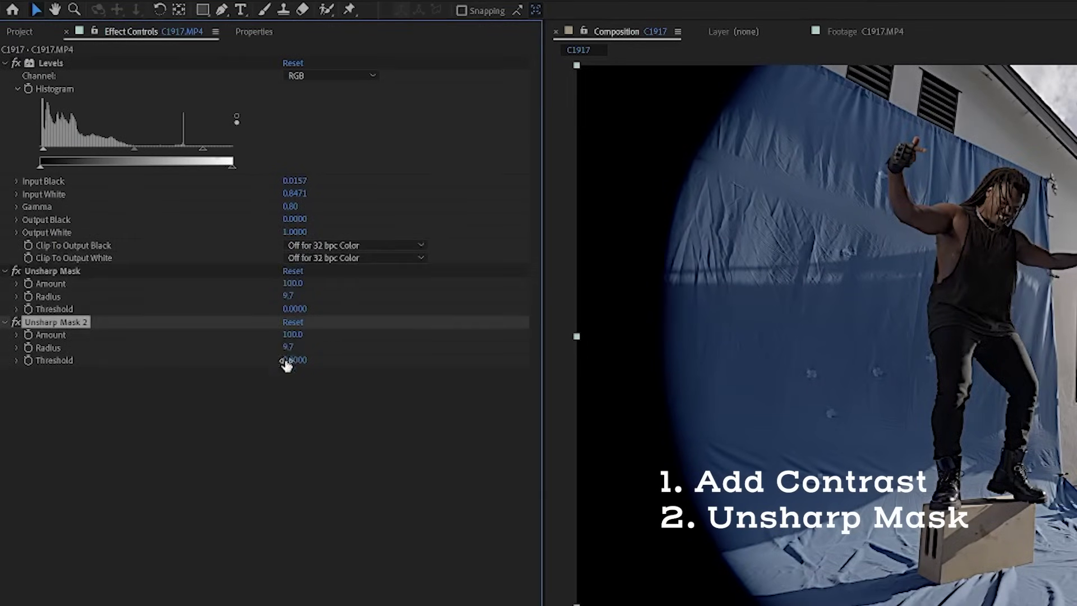
pyautogui.moveTo(291, 348); pyautogui.dragTo(312, 383)
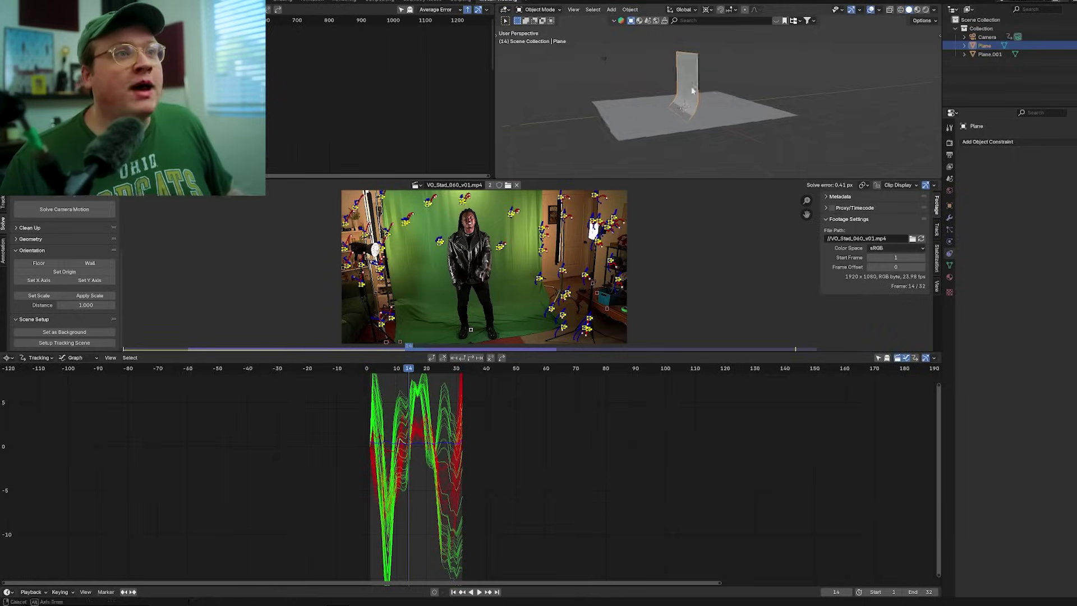
# Inspect the video plane's UV Project modifier, confirming Aspect X is 1.778.
pyautogui.moveTo(683, 88); pyautogui.dragTo(693, 115, button='middle')
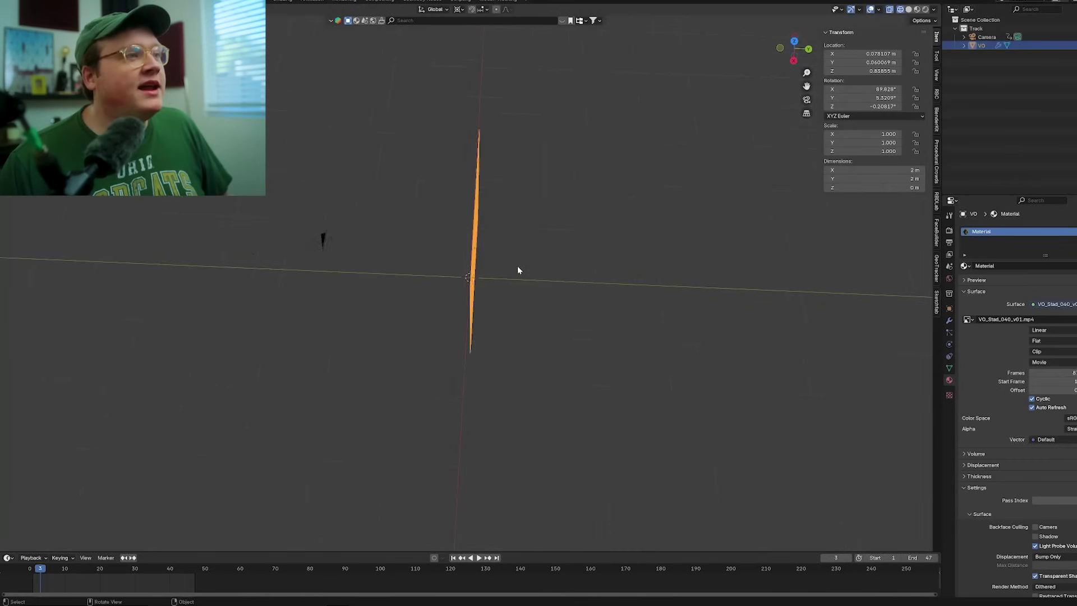
pyautogui.moveTo(518, 270); pyautogui.dragTo(567, 242, button='middle')
pyautogui.click(949, 320)
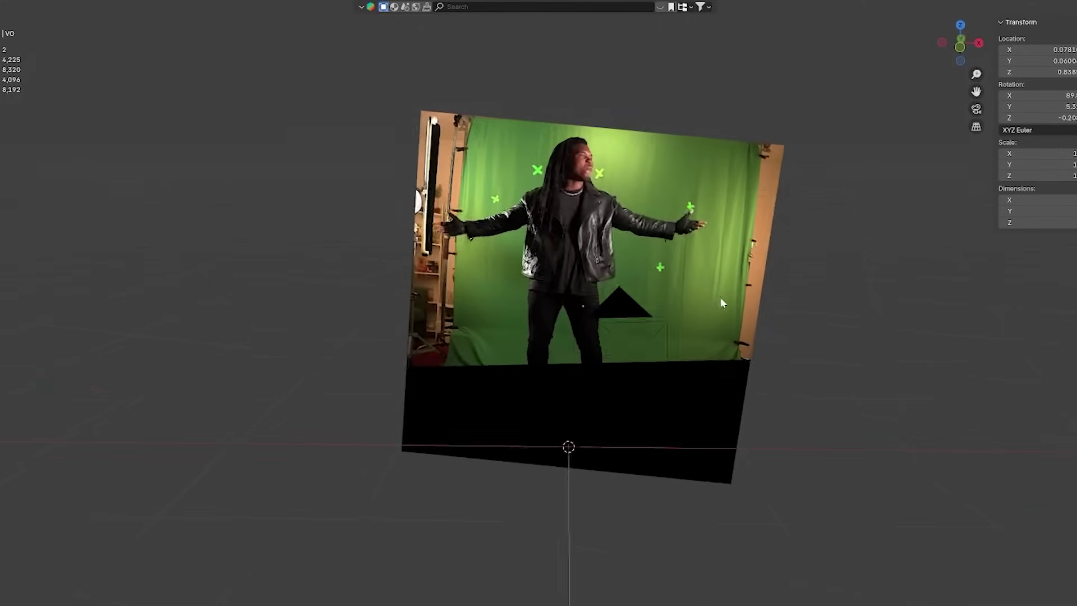
pyautogui.scroll(2, 723, 292)
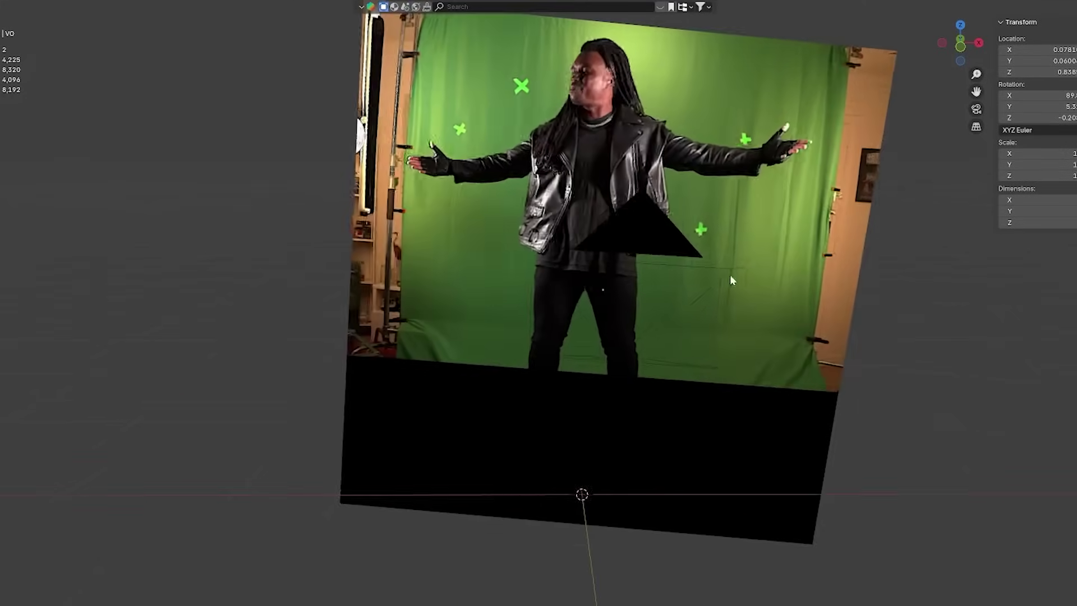
# Play the footage on the plane and duplicate the tracked camera.
pyautogui.moveTo(721, 285); pyautogui.dragTo(695, 247, button='middle')
pyautogui.moveTo(535, 238); pyautogui.dragTo(577, 263, button='middle')
pyautogui.scroll(2, 572, 275)
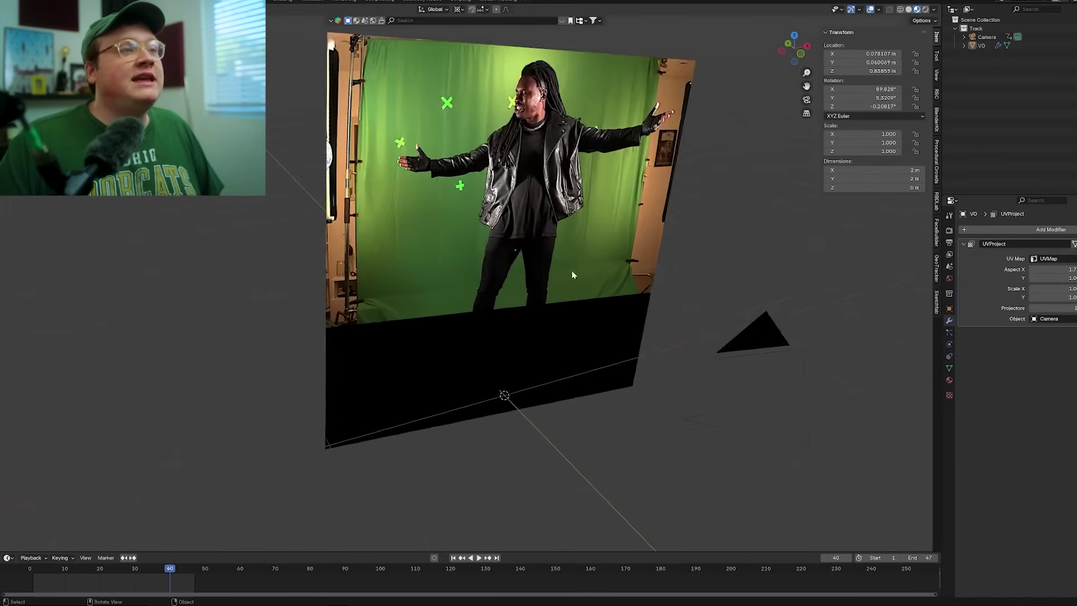
pyautogui.press('space')
pyautogui.press('space')
pyautogui.hotkey('shift', 'd')
# Place the duplicate camera and scrub the footage forward to frame 31.
pyautogui.click(559, 254)
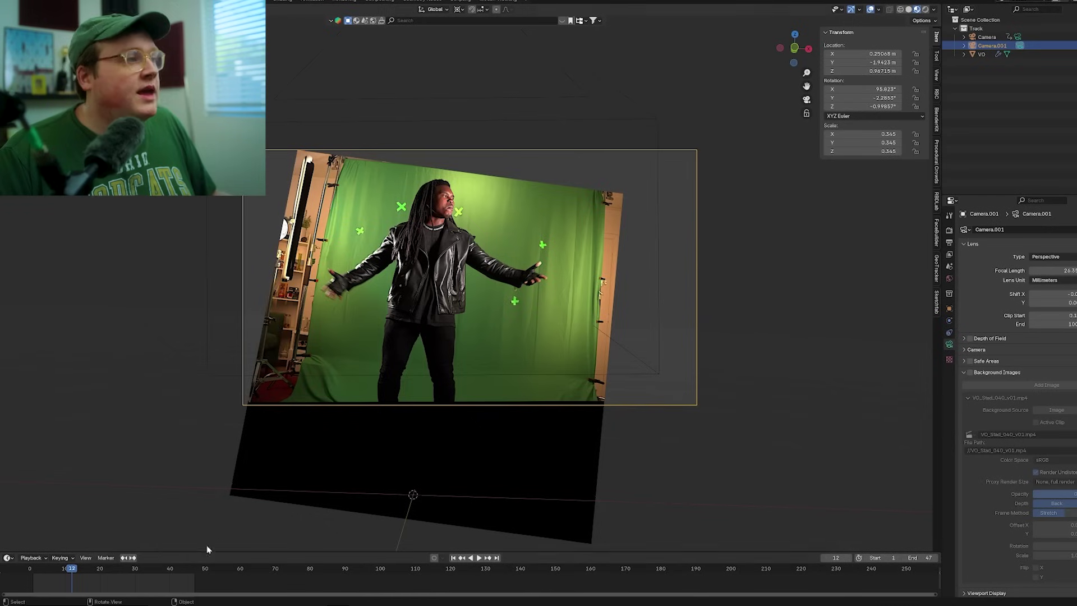
pyautogui.moveTo(100, 563); pyautogui.dragTo(138, 566)
pyautogui.keyDown('shift'); pyautogui.moveTo(436, 337); pyautogui.dragTo(598, 380, button='middle'); pyautogui.keyUp('shift')
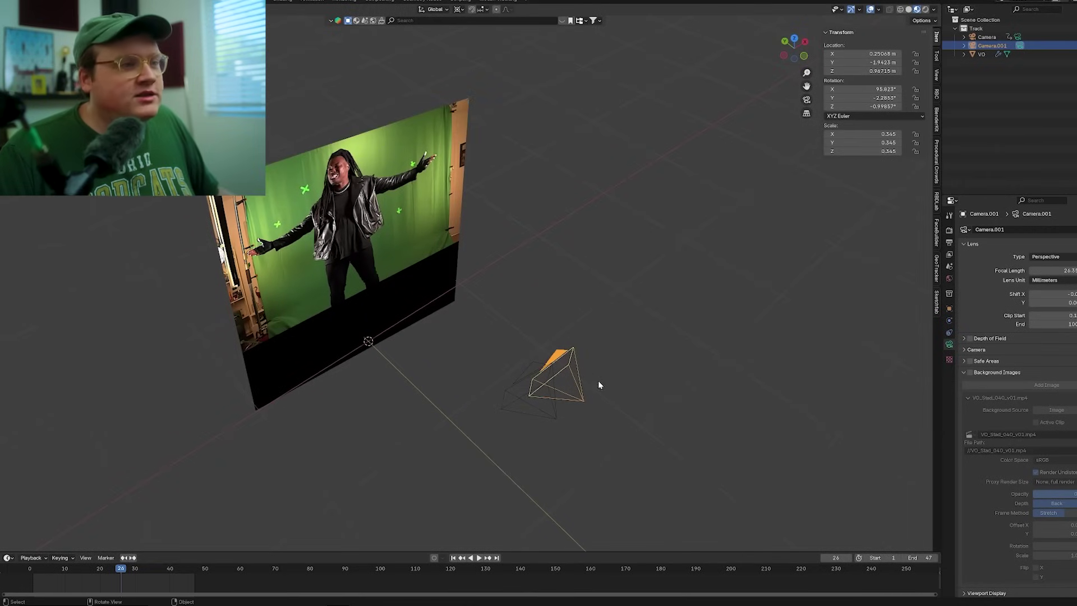
# Move Camera.001 to a new position and look through it while scrubbing back from frame 24.
pyautogui.press('g')
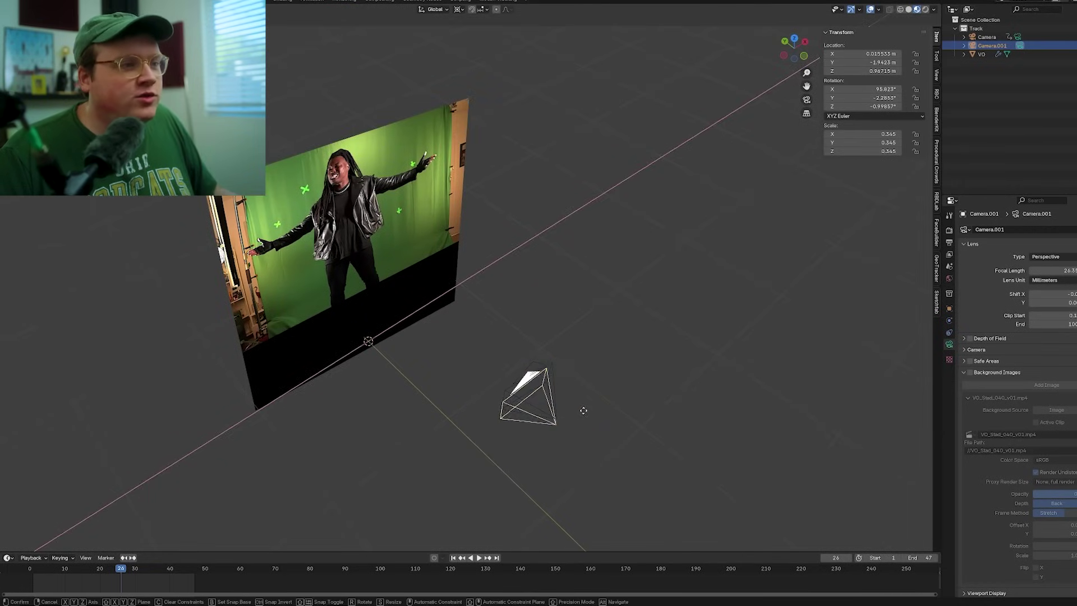
pyautogui.click(584, 411)
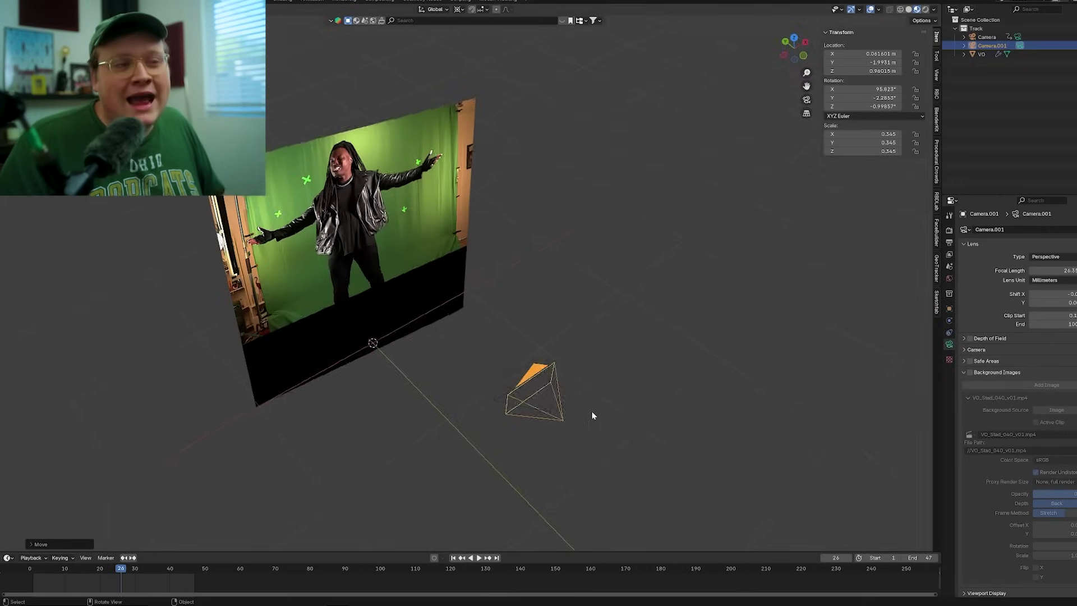
pyautogui.press('KP_0')
pyautogui.click(113, 569)
pyautogui.moveTo(114, 569); pyautogui.dragTo(43, 569)
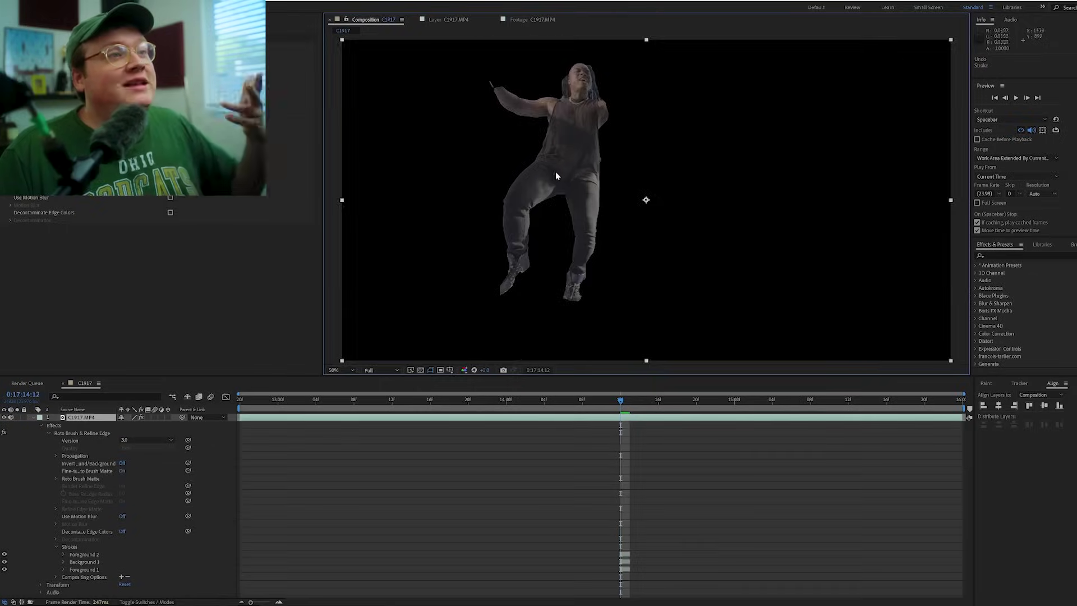
pyautogui.scroll(3, 573, 108)
pyautogui.moveTo(573, 108); pyautogui.dragTo(627, 272)
pyautogui.scroll(3, 496, 143)
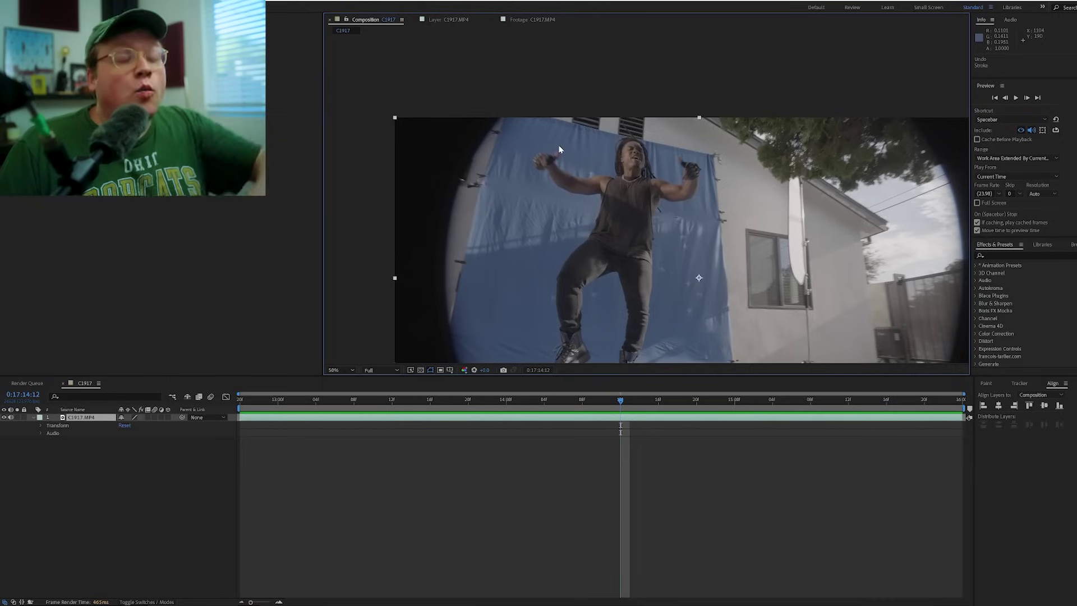
pyautogui.moveTo(542, 159); pyautogui.dragTo(539, 106)
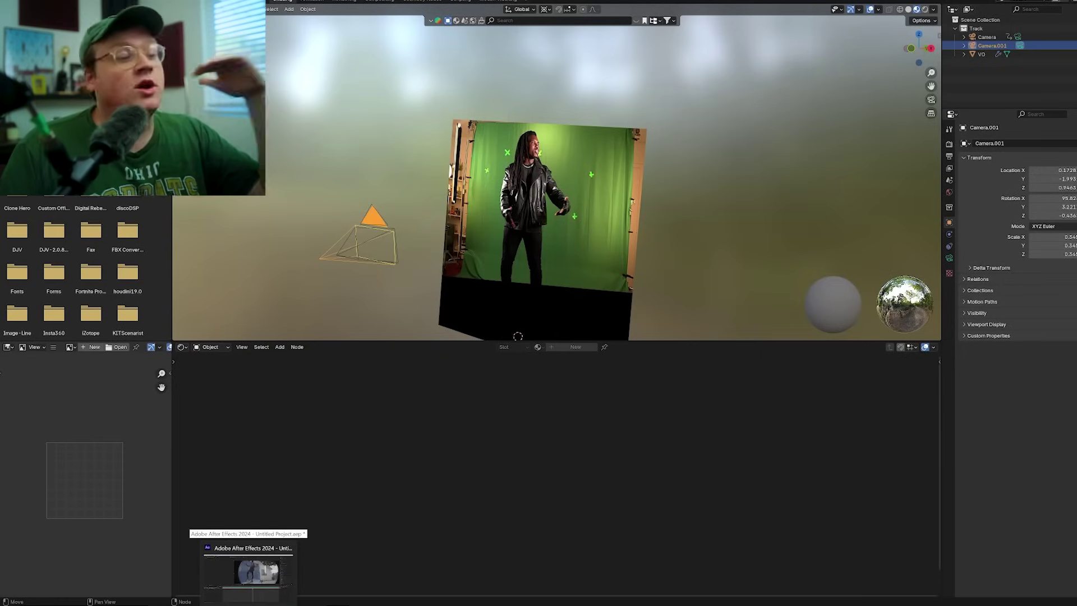
# Keep the Adobe color managed engine with the ARRI LogC3 Wide Color Gamut - EI 800 working space.
pyautogui.click(252, 569)
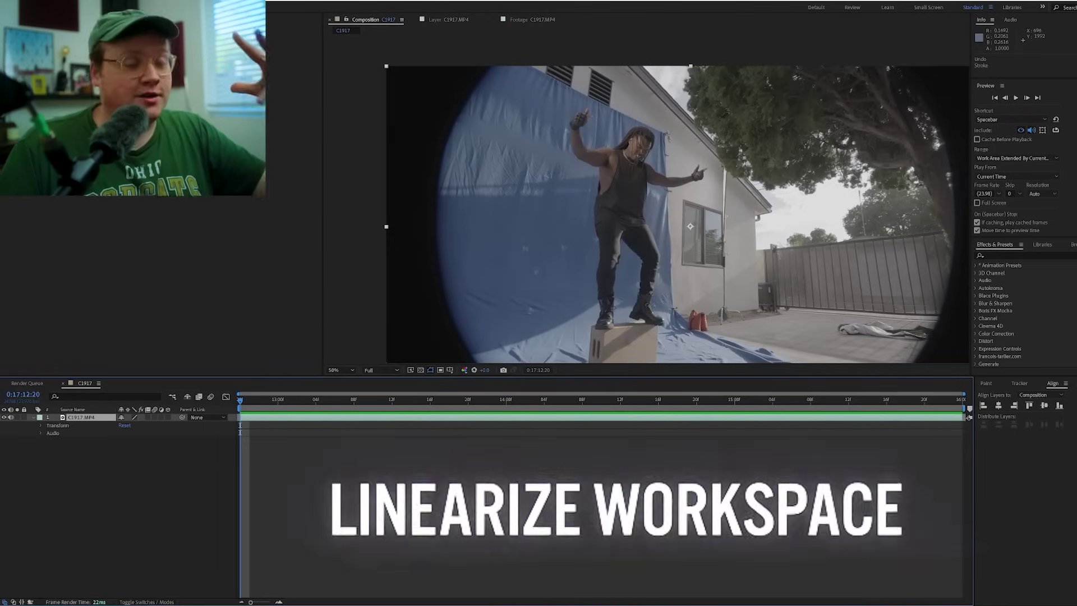
pyautogui.hotkey('ctrl', 'alt', 'shift', 'k')
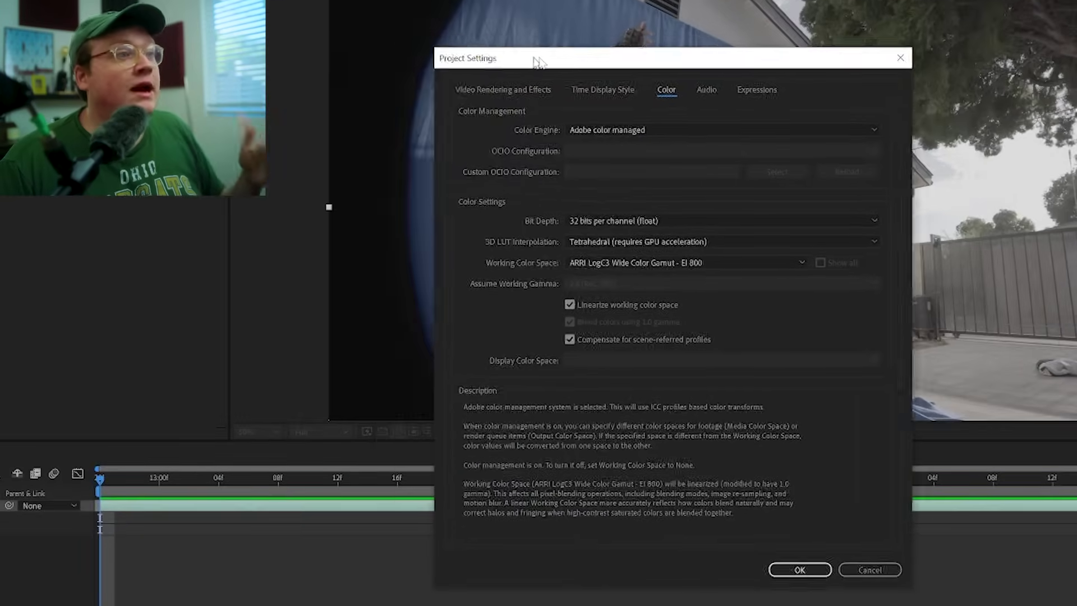
pyautogui.click(571, 113)
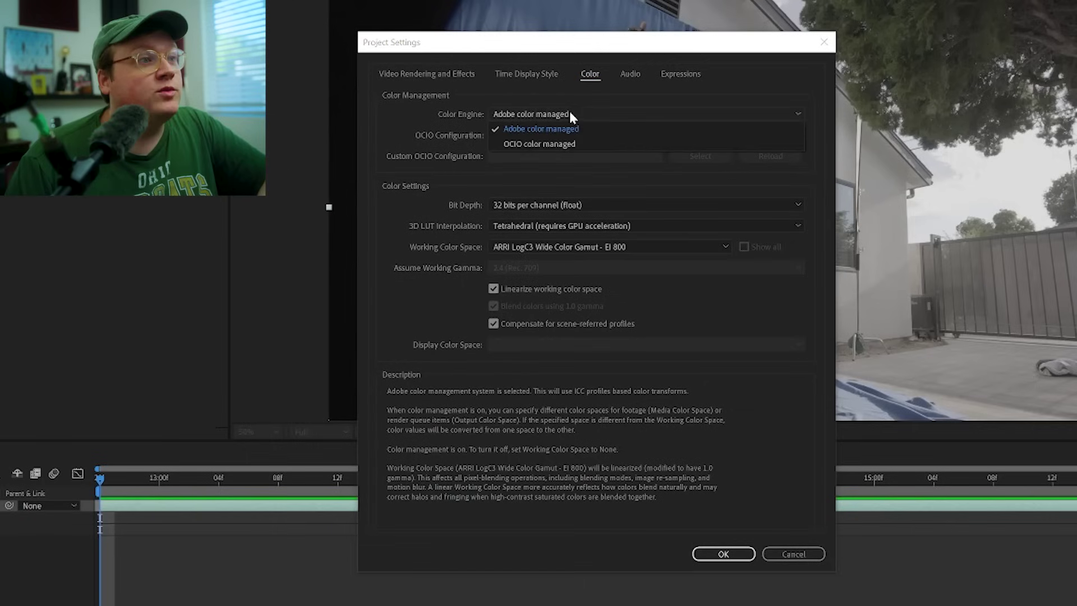
pyautogui.click(569, 112)
pyautogui.click(510, 249)
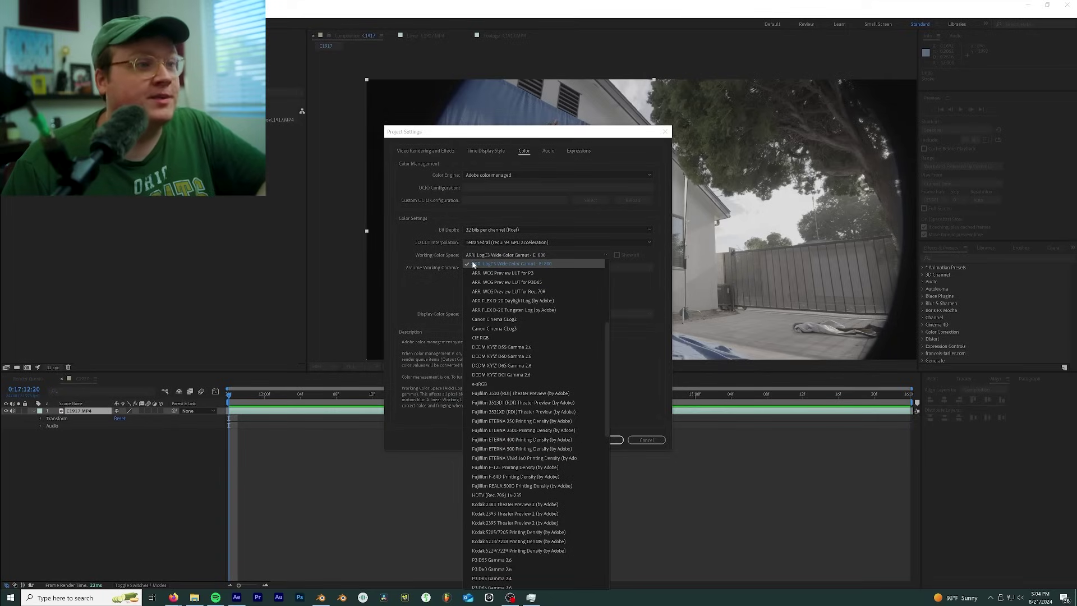
pyautogui.click(473, 264)
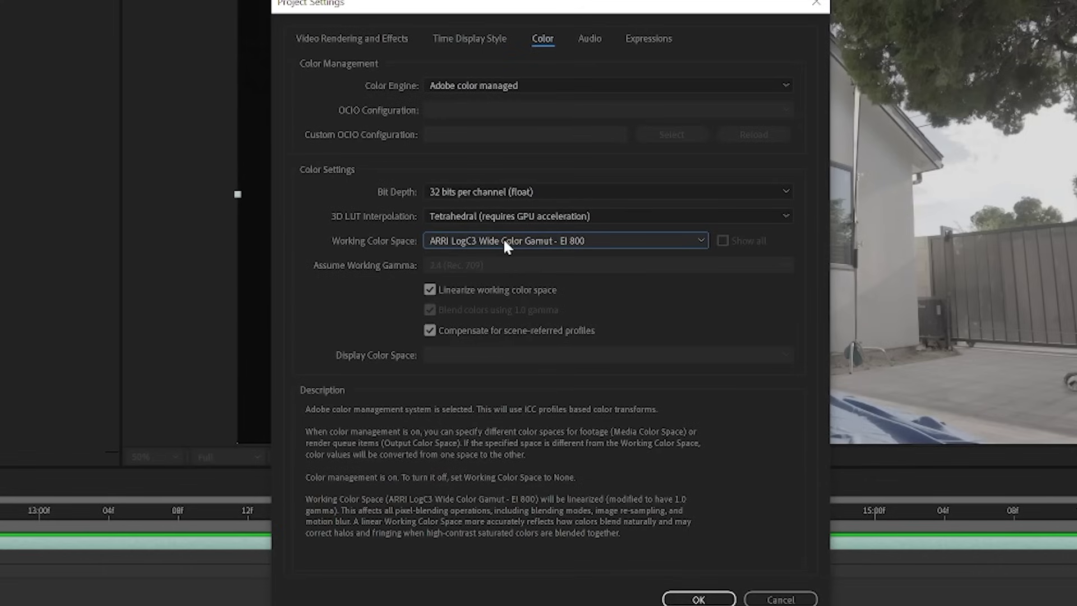
pyautogui.click(503, 240)
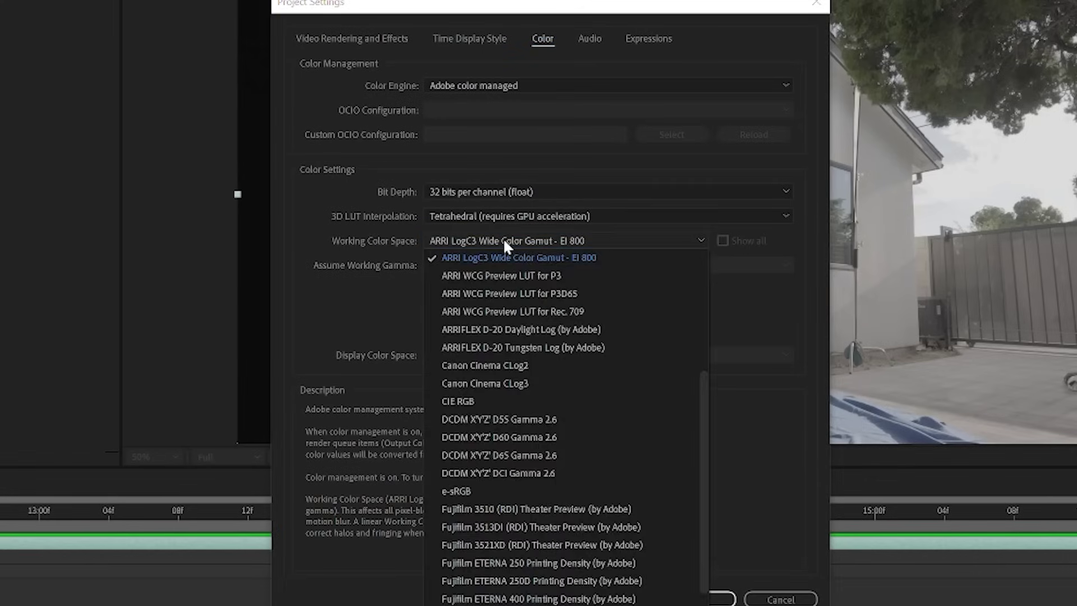
pyautogui.click(350, 259)
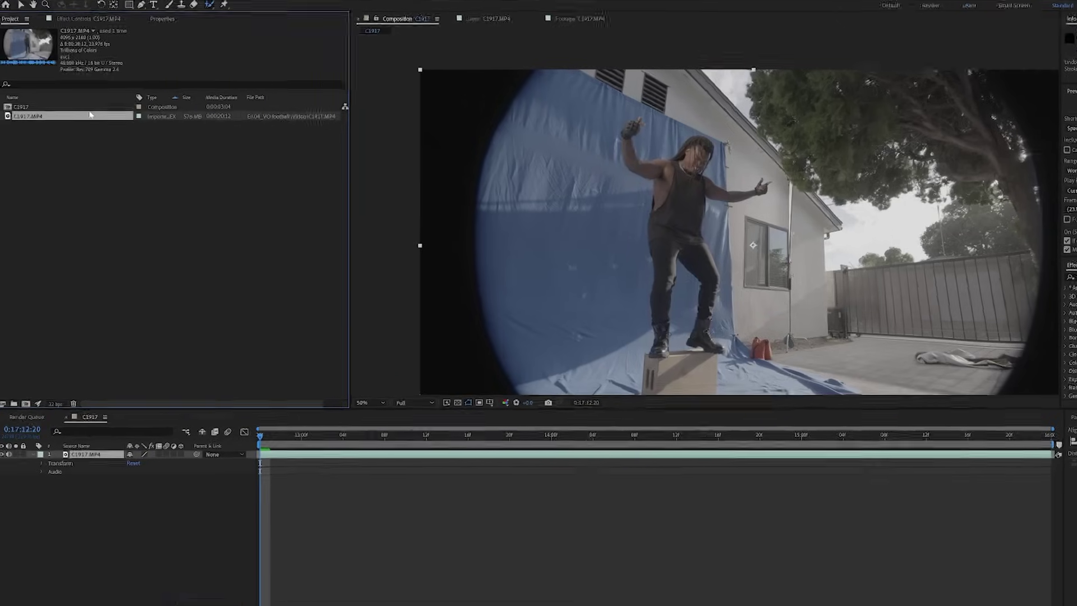
# Override the C1917.MP4 footage's media colour space to Rec.709 Gamma 2.4 in Interpret Footage.
pyautogui.rightClick(84, 107)
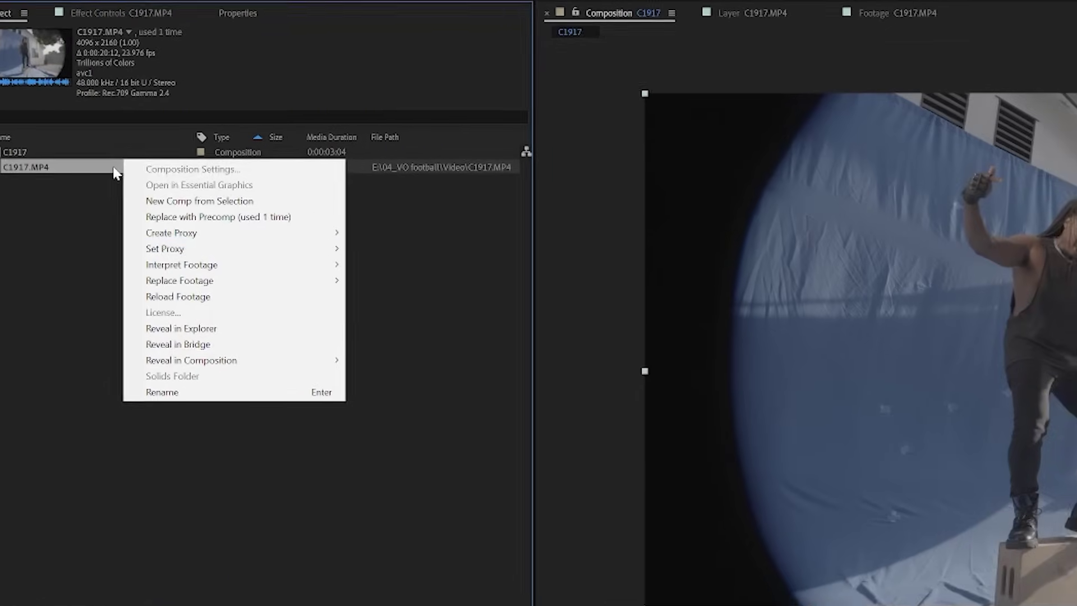
pyautogui.moveTo(170, 166)
pyautogui.click(402, 274)
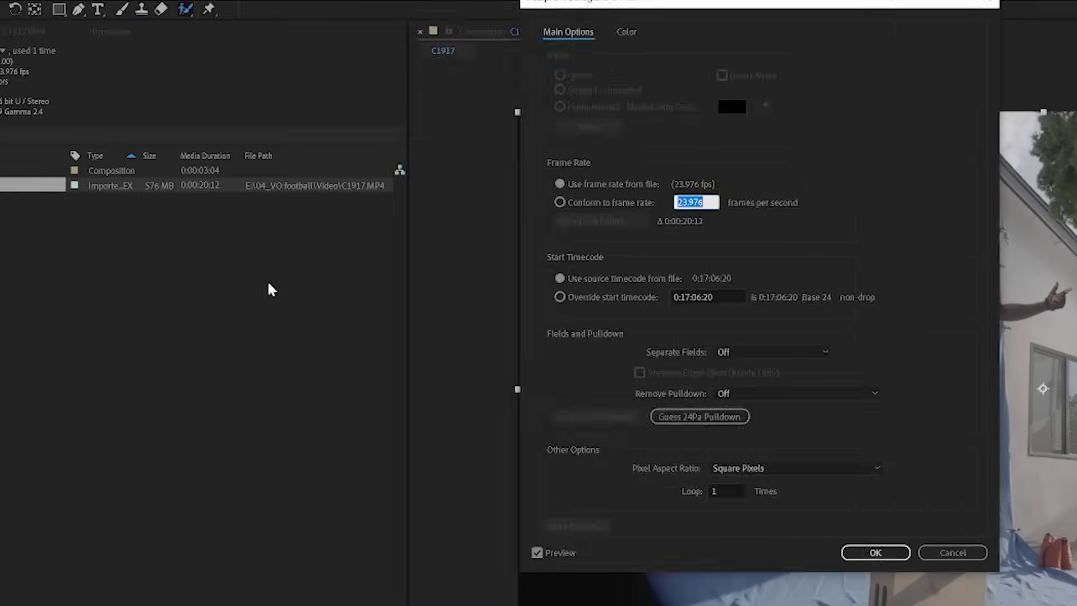
pyautogui.click(440, 58)
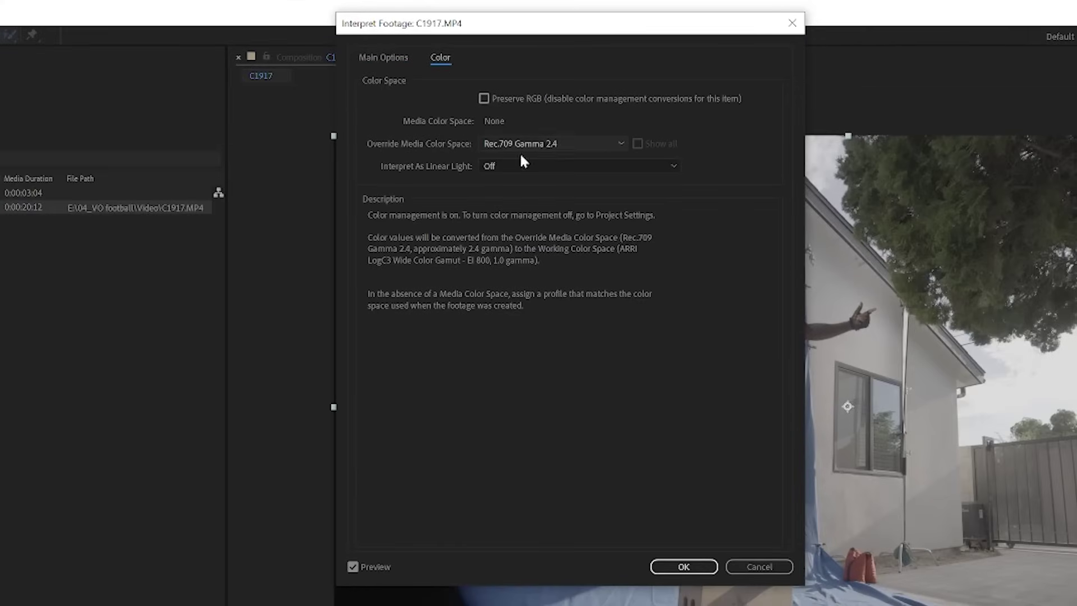
pyautogui.click(548, 142)
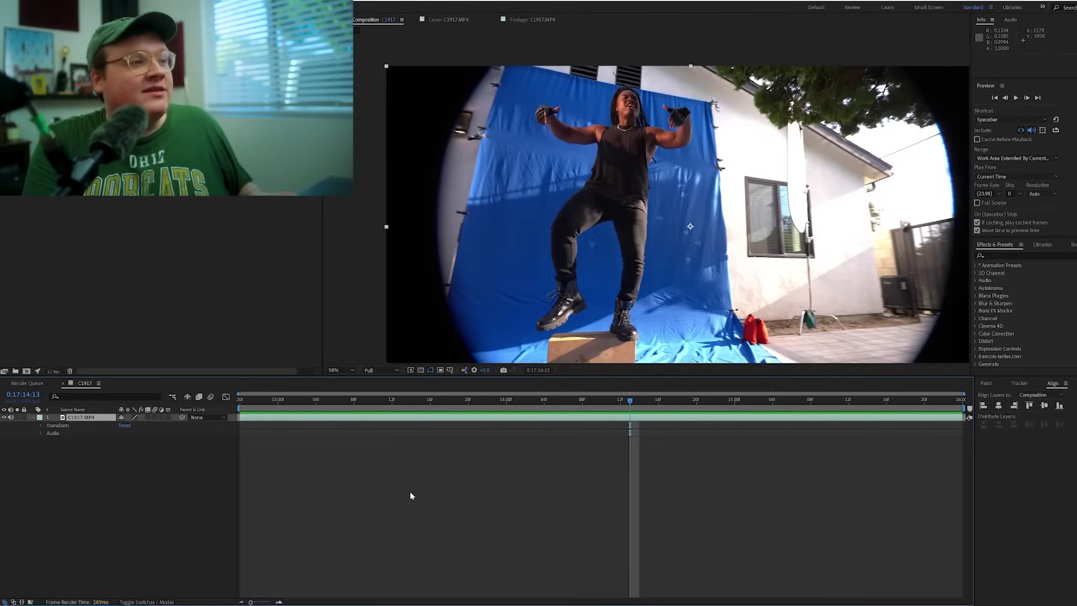
# Queue C1917 for rendering as a TIFF Sequence with Alpha at Trillions of Colors+ depth.
pyautogui.hotkey('ctrl', 'm')
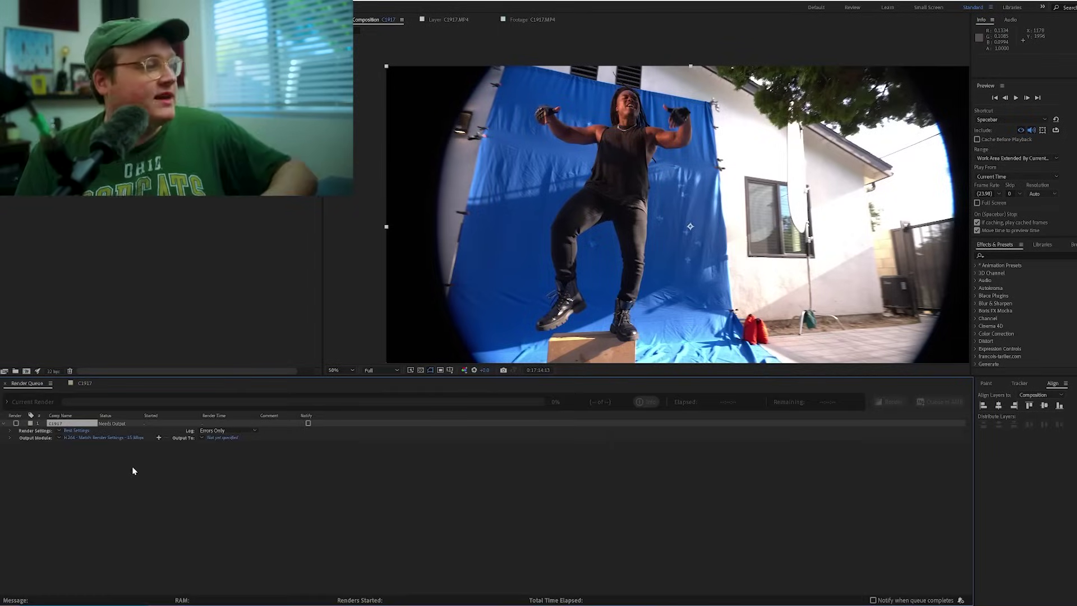
pyautogui.click(101, 437)
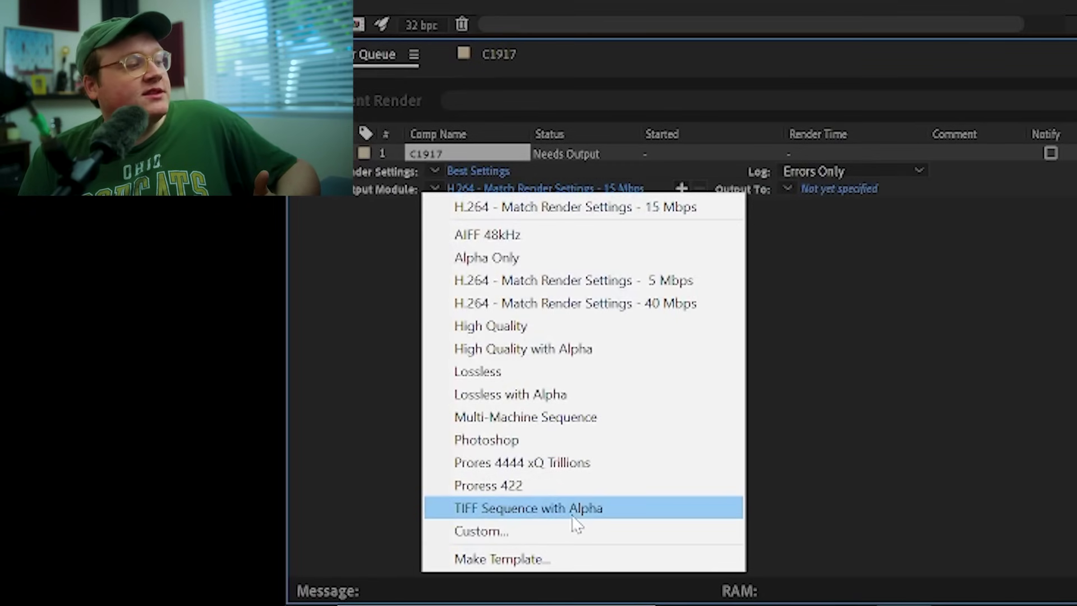
pyautogui.click(575, 507)
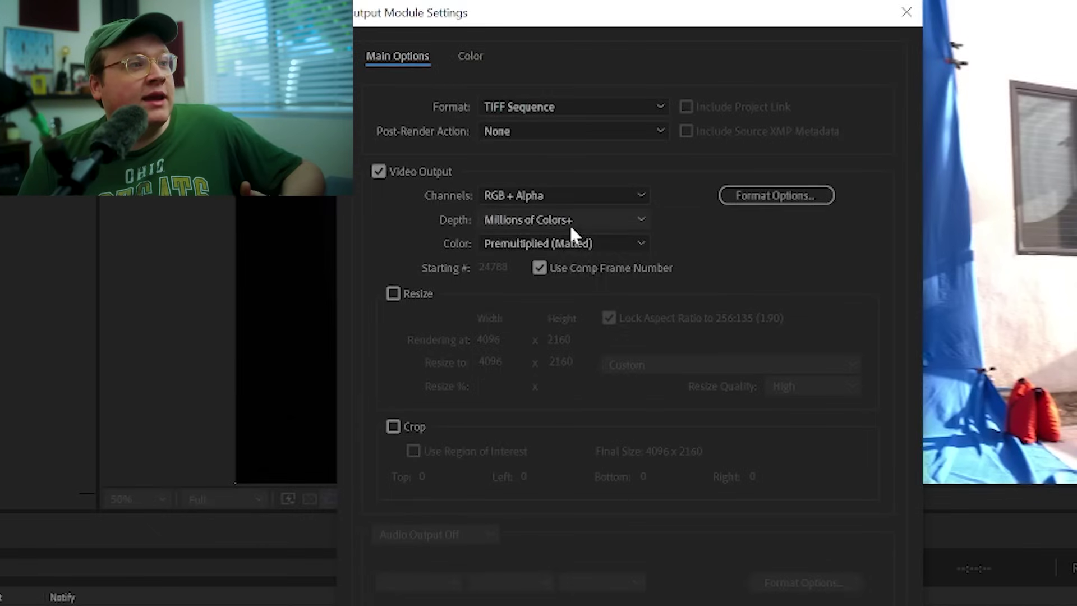
pyautogui.click(570, 224)
pyautogui.click(587, 325)
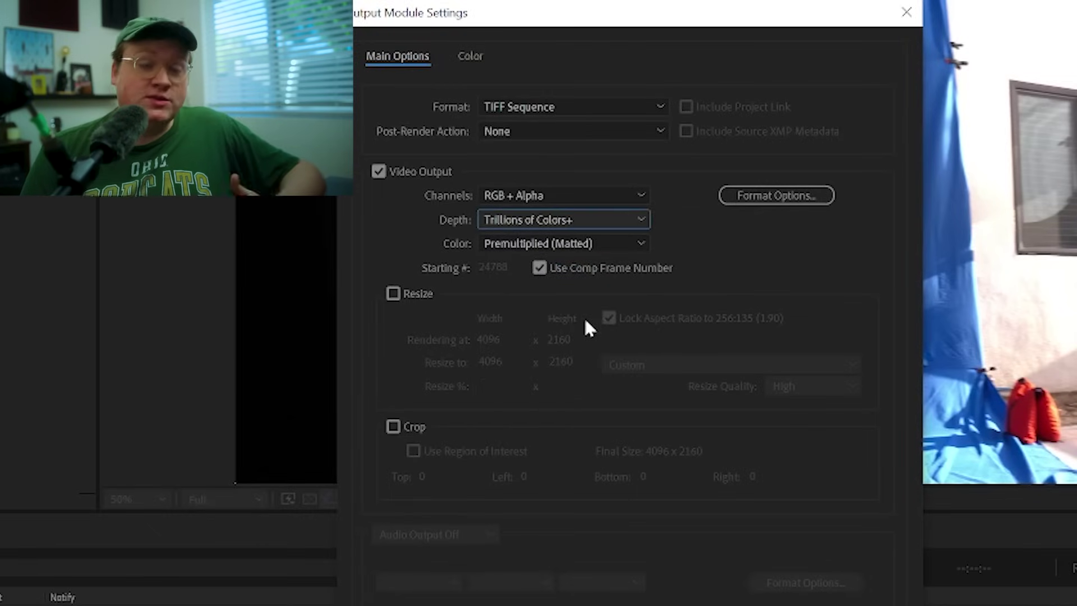
# Turn on Preserve RGB in the output colour settings to disable colour conversion.
pyautogui.click(478, 65)
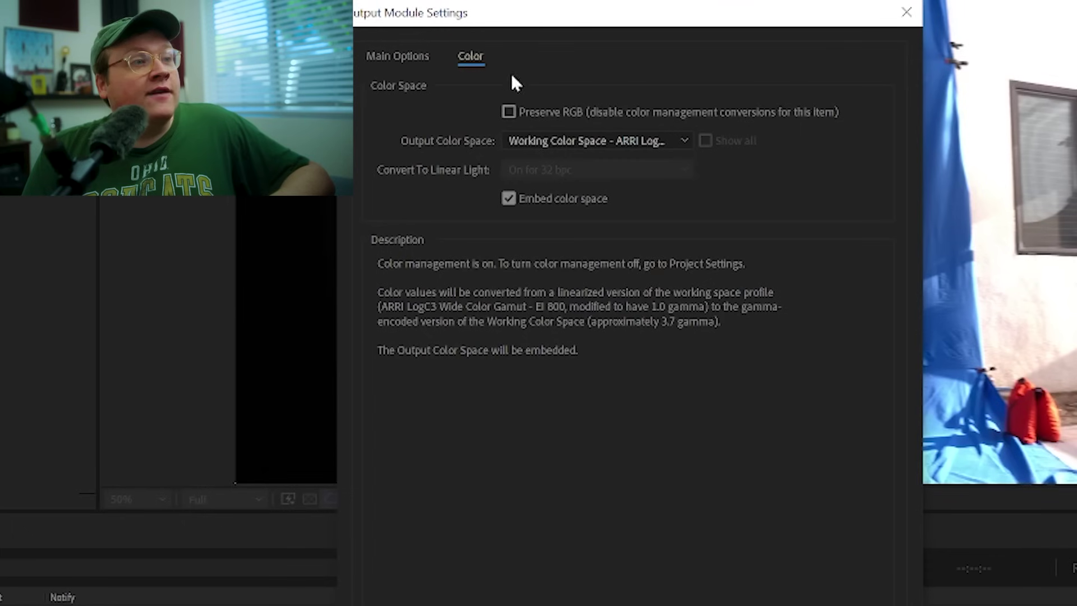
pyautogui.click(578, 142)
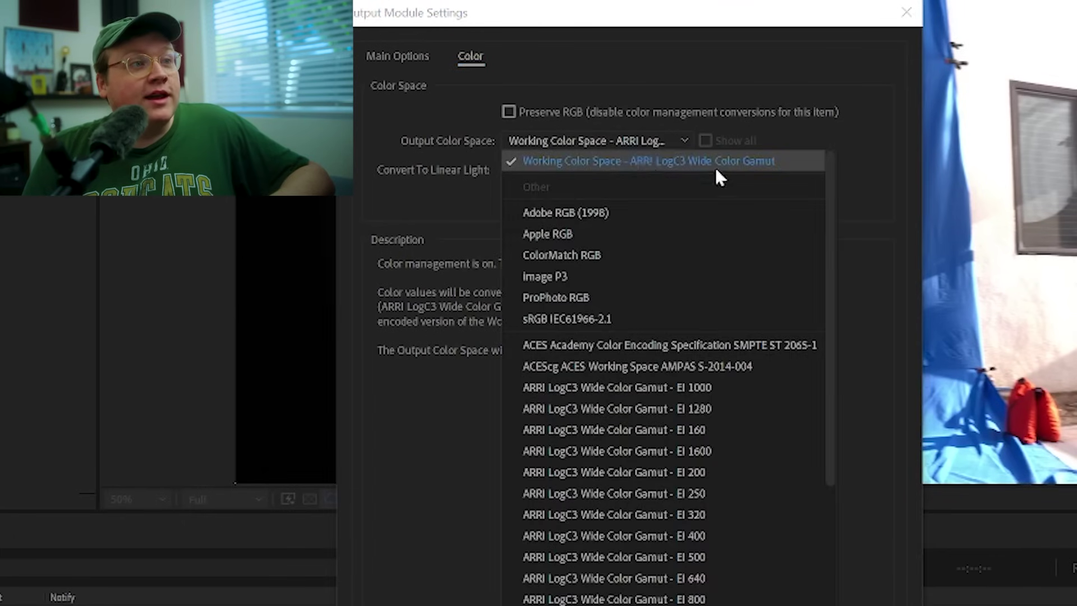
pyautogui.moveTo(699, 12); pyautogui.dragTo(652, 32)
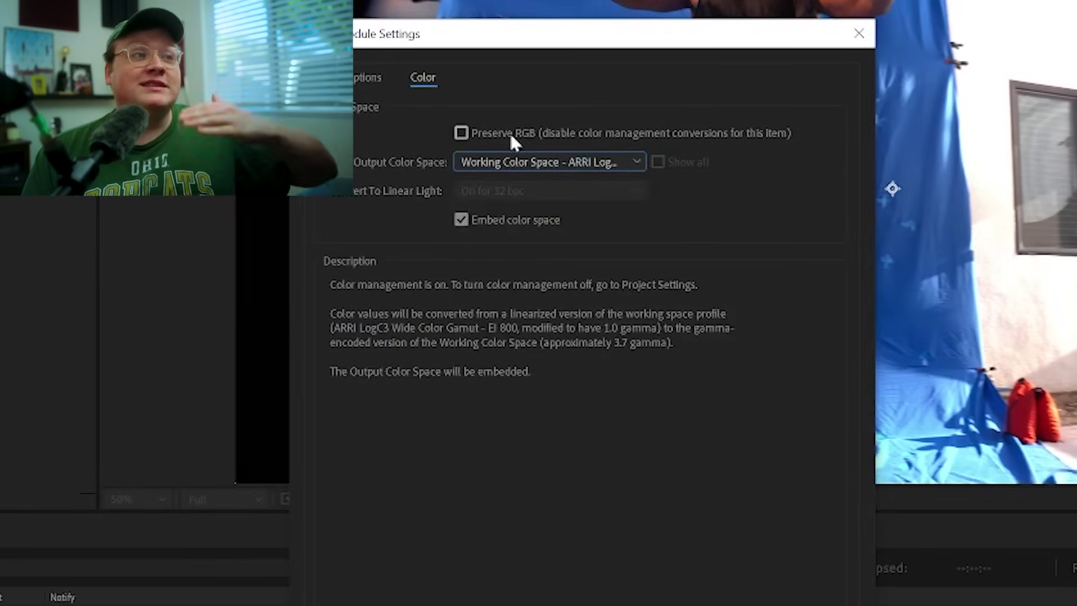
pyautogui.click(507, 132)
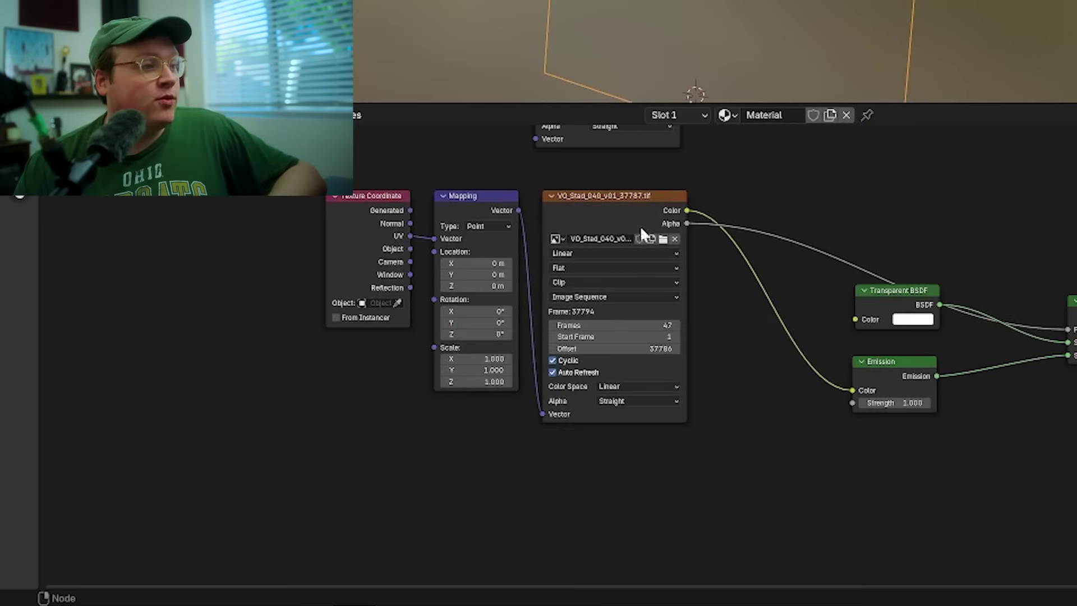
# Reposition the image sequence node and keep its colour space as Linear.
pyautogui.moveTo(640, 226); pyautogui.dragTo(696, 254)
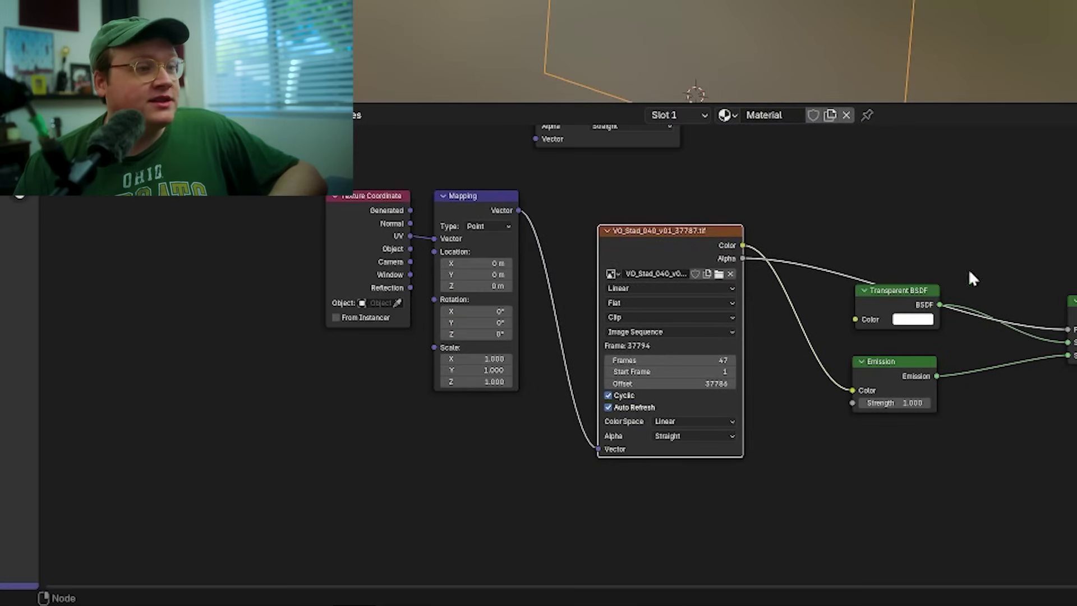
pyautogui.scroll(4, 688, 303)
pyautogui.moveTo(688, 303); pyautogui.dragTo(612, 165)
pyautogui.click(612, 166)
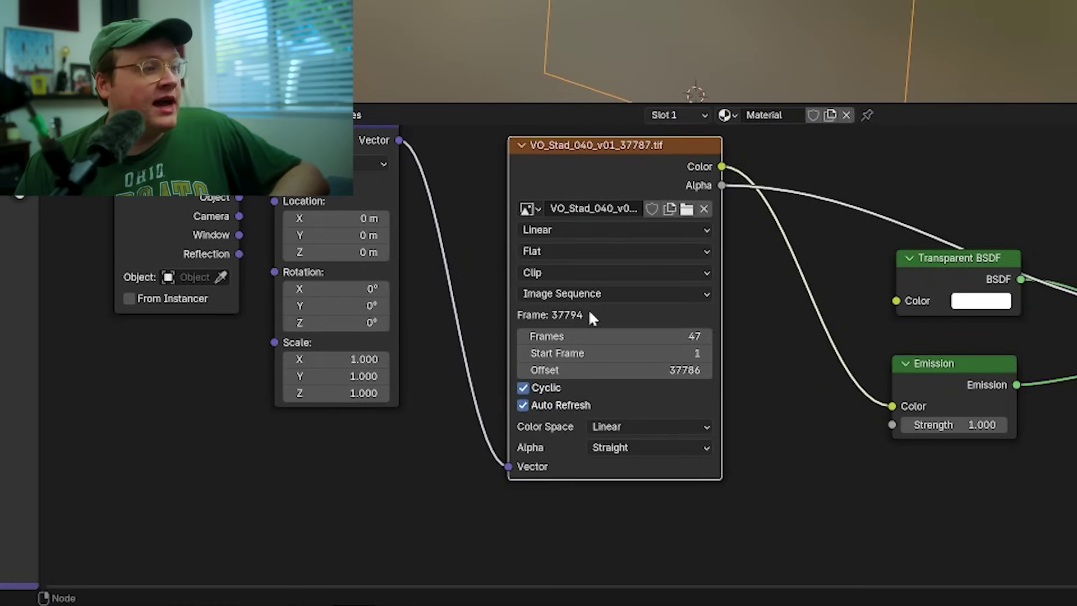
pyautogui.click(638, 428)
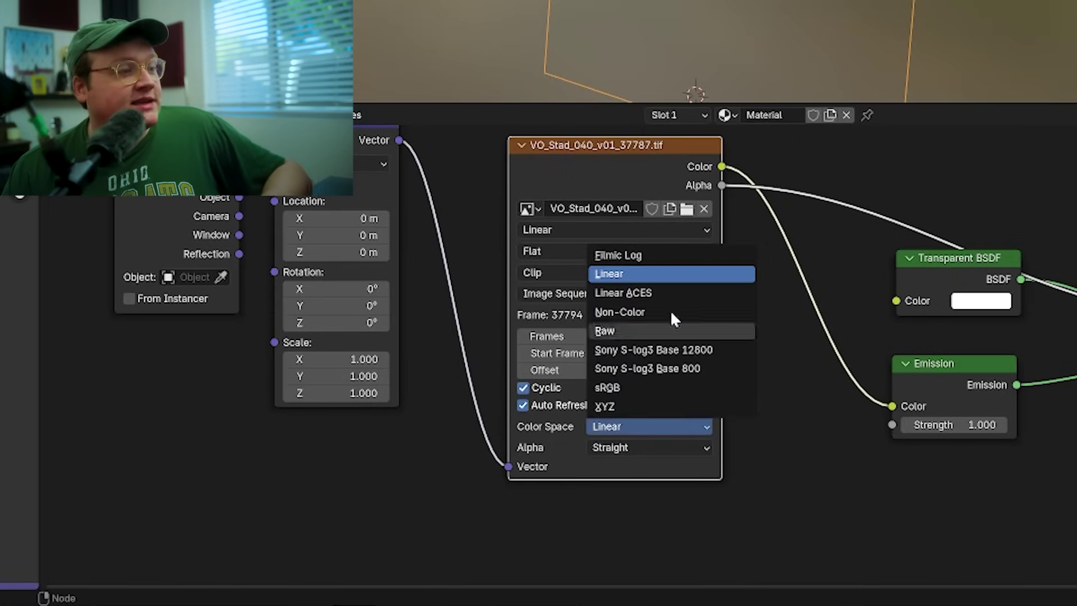
pyautogui.click(636, 275)
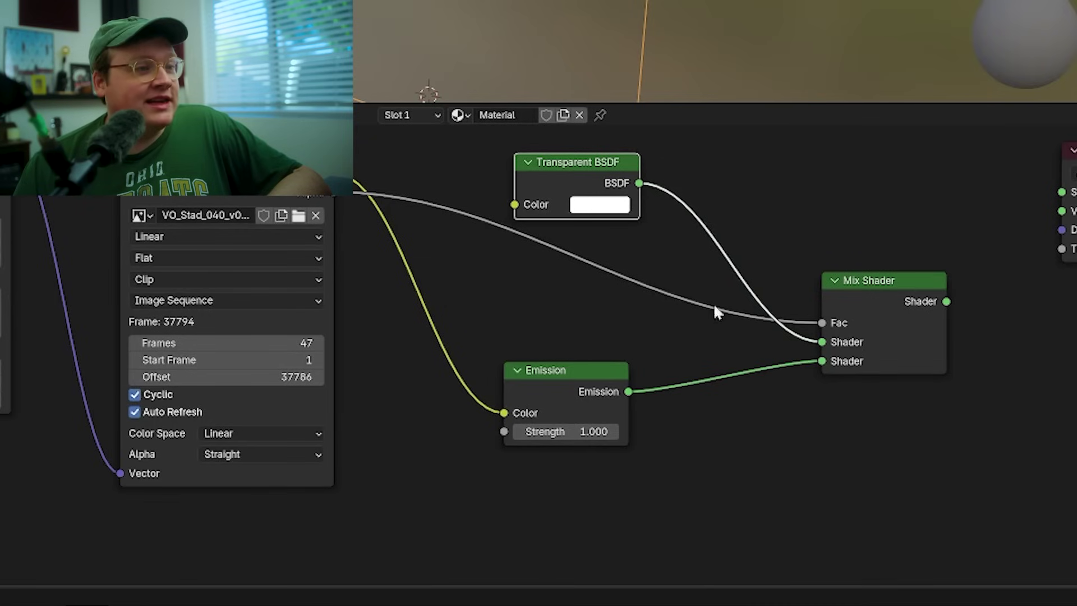
# Tidy the Mix Shader, Transparent BSDF and Emission nodes, then link Mix Shader to Material Output Surface.
pyautogui.moveTo(854, 316); pyautogui.dragTo(845, 286)
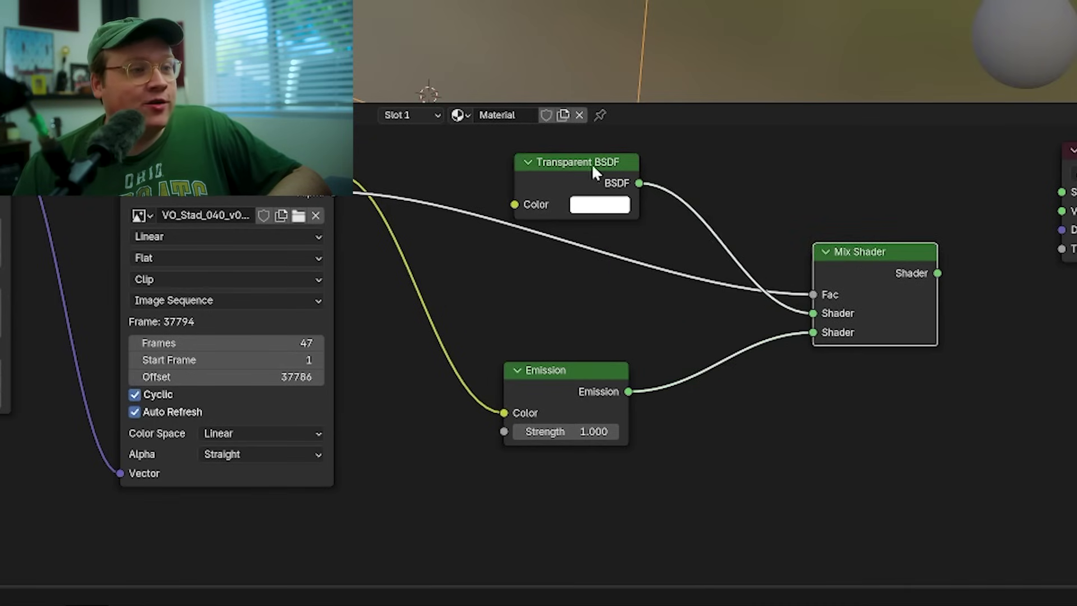
pyautogui.moveTo(595, 171); pyautogui.dragTo(613, 141)
pyautogui.moveTo(614, 438)
pyautogui.mouseDown()
pyautogui.moveTo(618, 447)
pyautogui.moveTo(592, 348)
pyautogui.moveTo(623, 420)
pyautogui.mouseUp()
pyautogui.moveTo(846, 420); pyautogui.dragTo(851, 418)
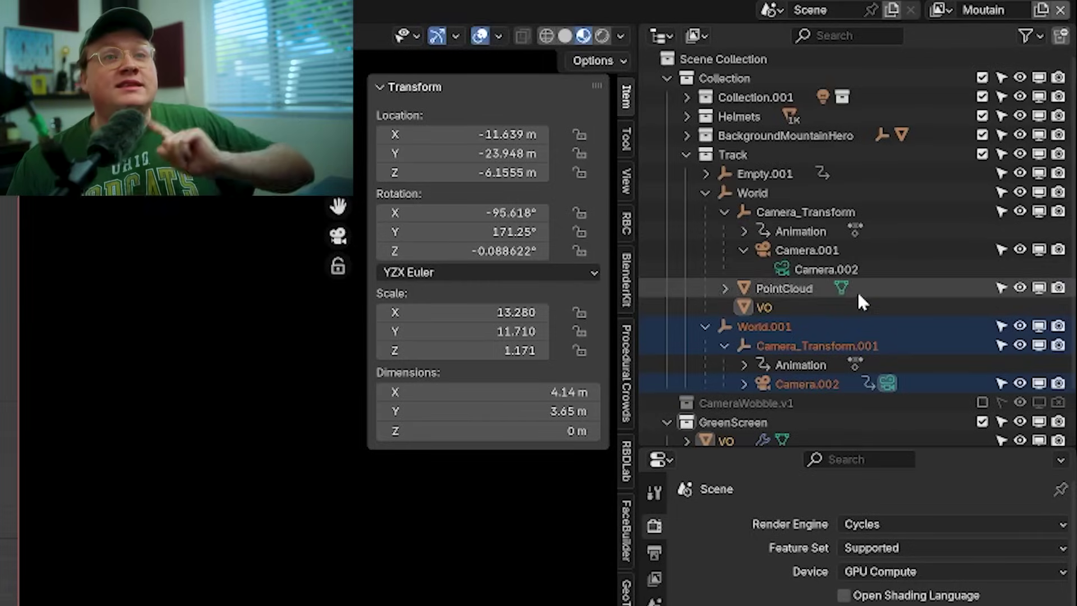
# On the Moutain view layer, set the GreenScreen collection to Holdout and play back to check.
pyautogui.click(686, 153)
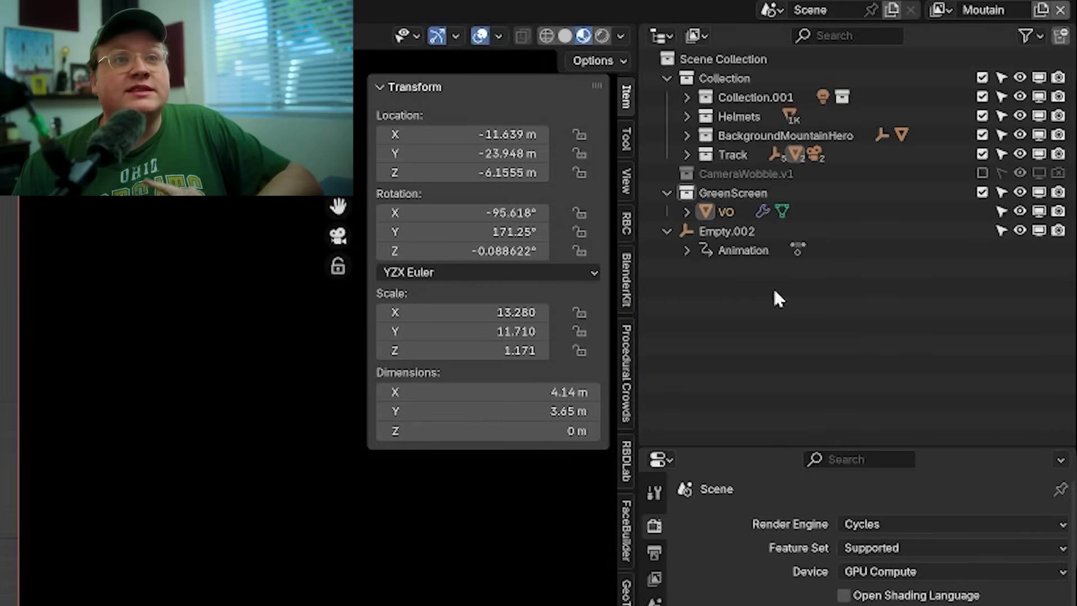
pyautogui.rightClick(813, 185)
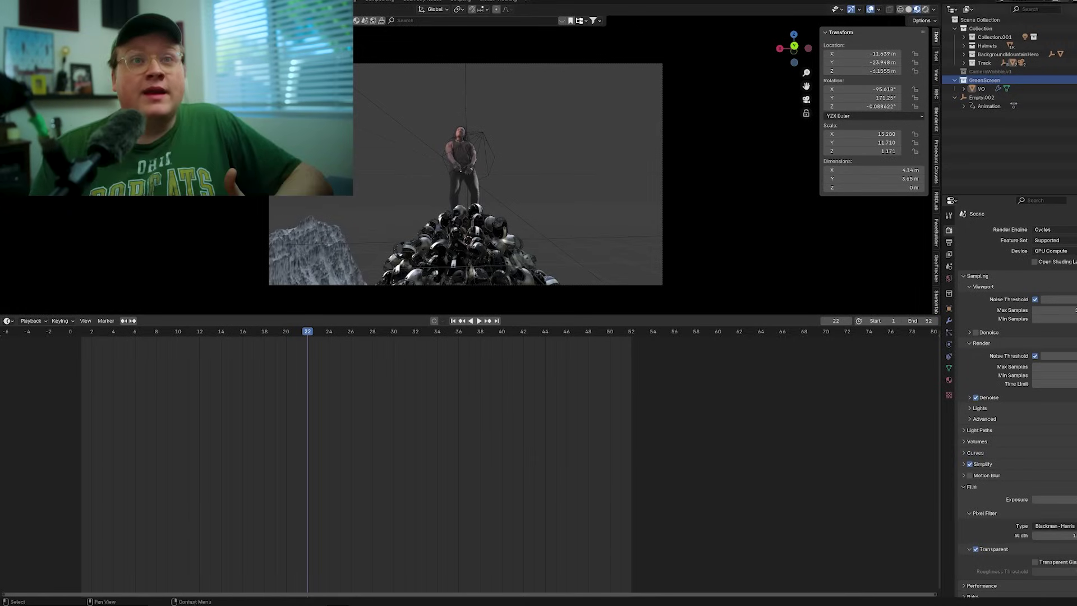
pyautogui.click(986, 98)
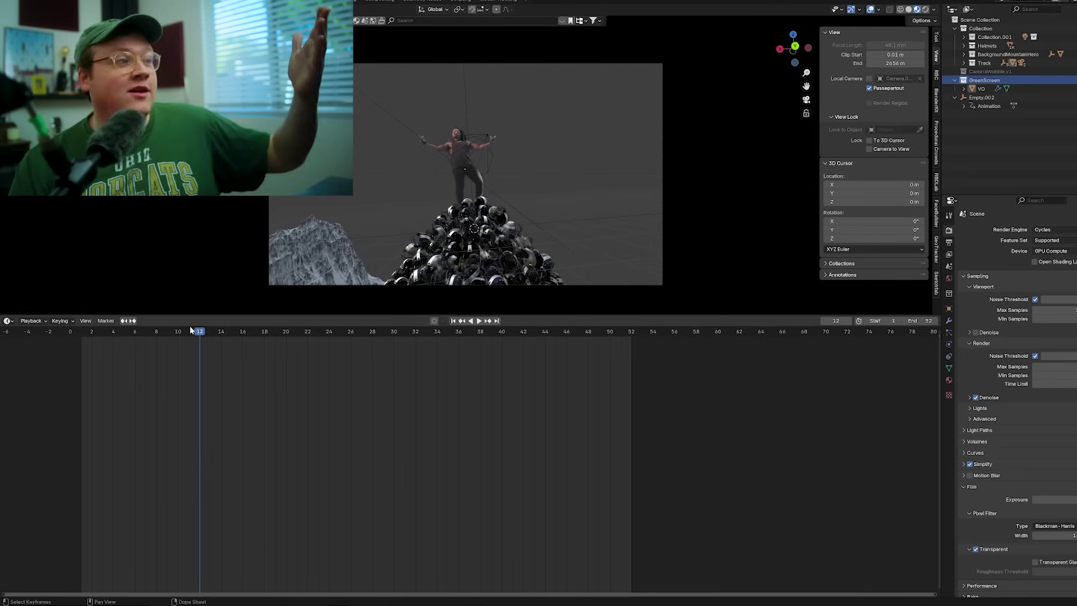
pyautogui.press('space')
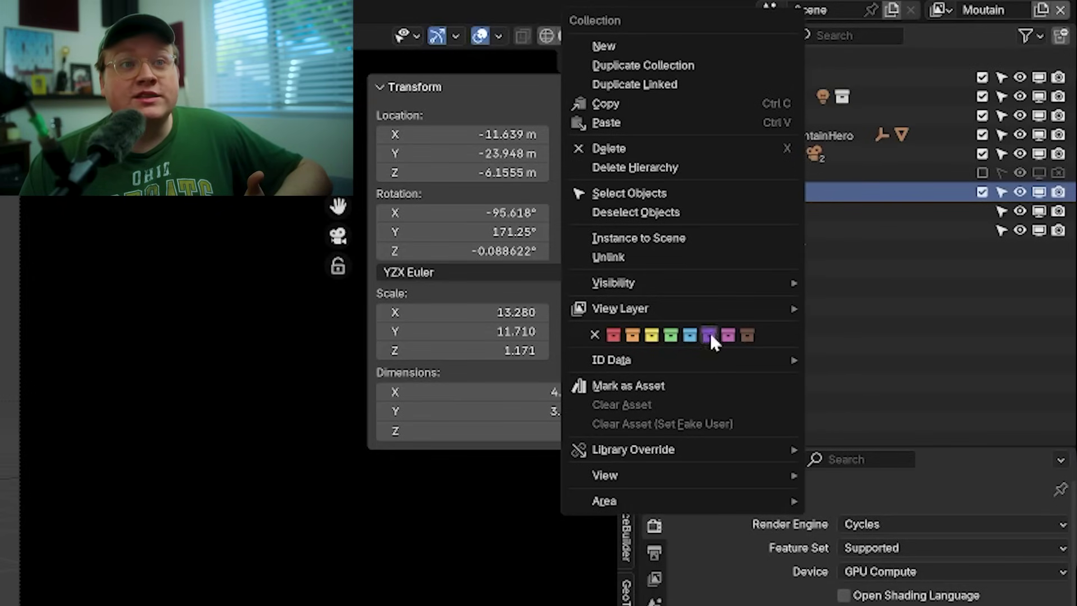
pyautogui.moveTo(722, 301)
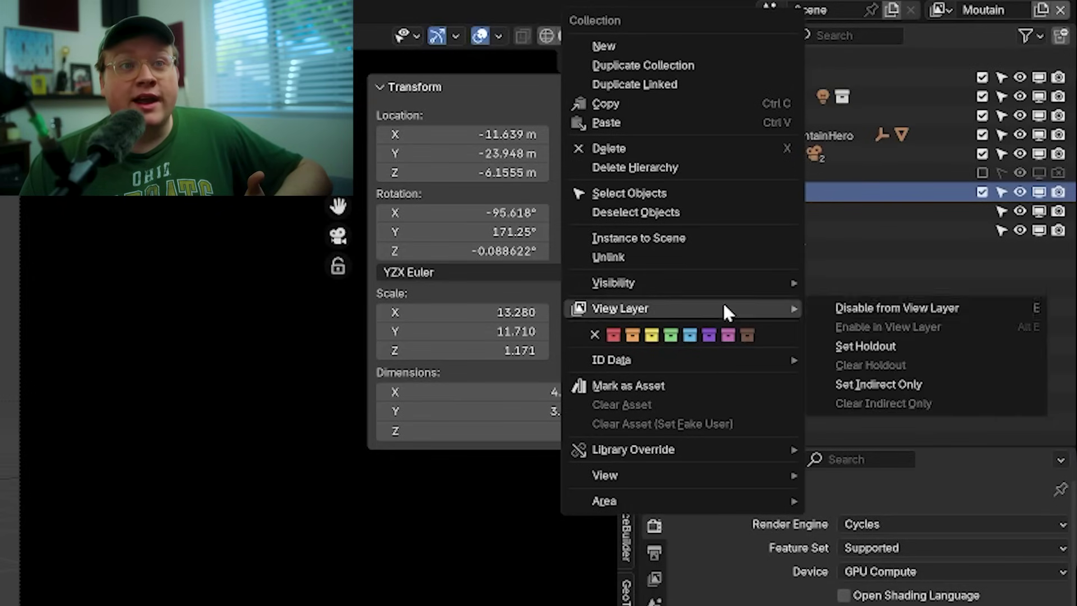
pyautogui.click(900, 380)
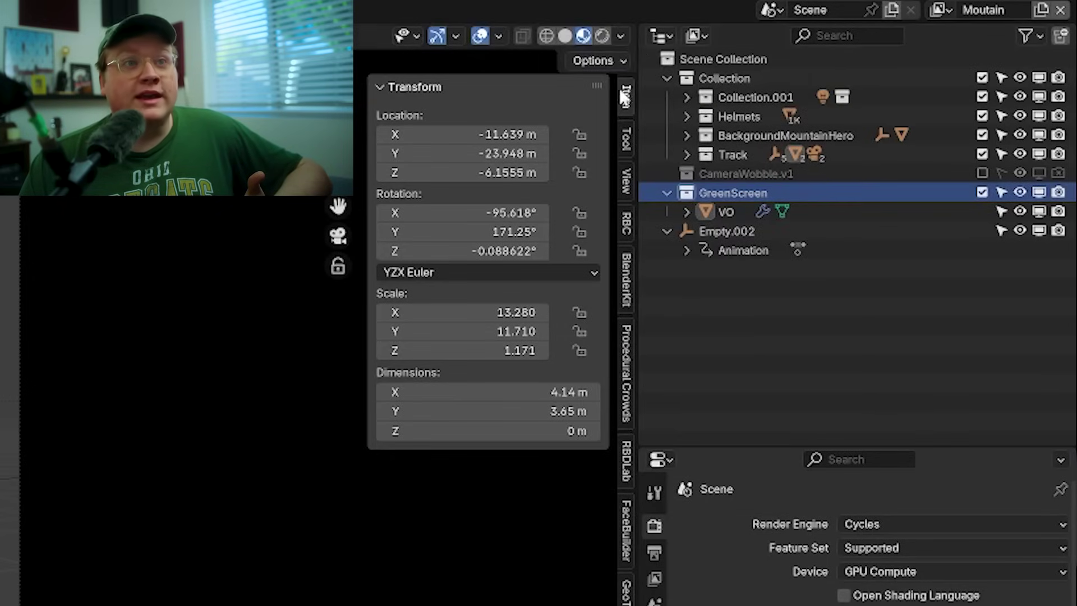
pyautogui.press('space')
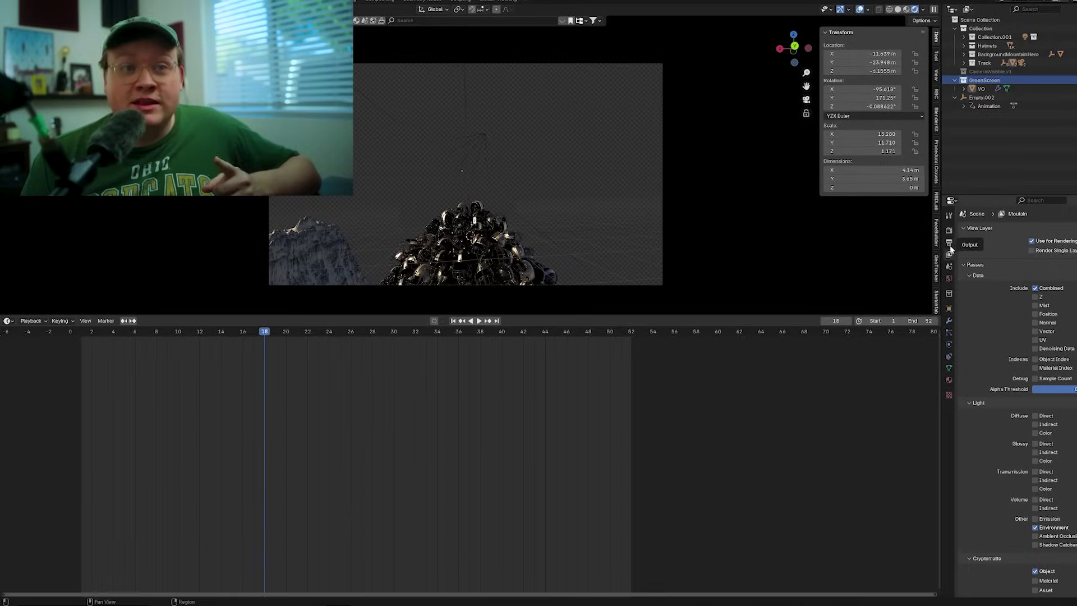
# Set render output to OpenEXR MultiLayer, Float (Half) depth, with DWAA (lossy) codec.
pyautogui.click(949, 242)
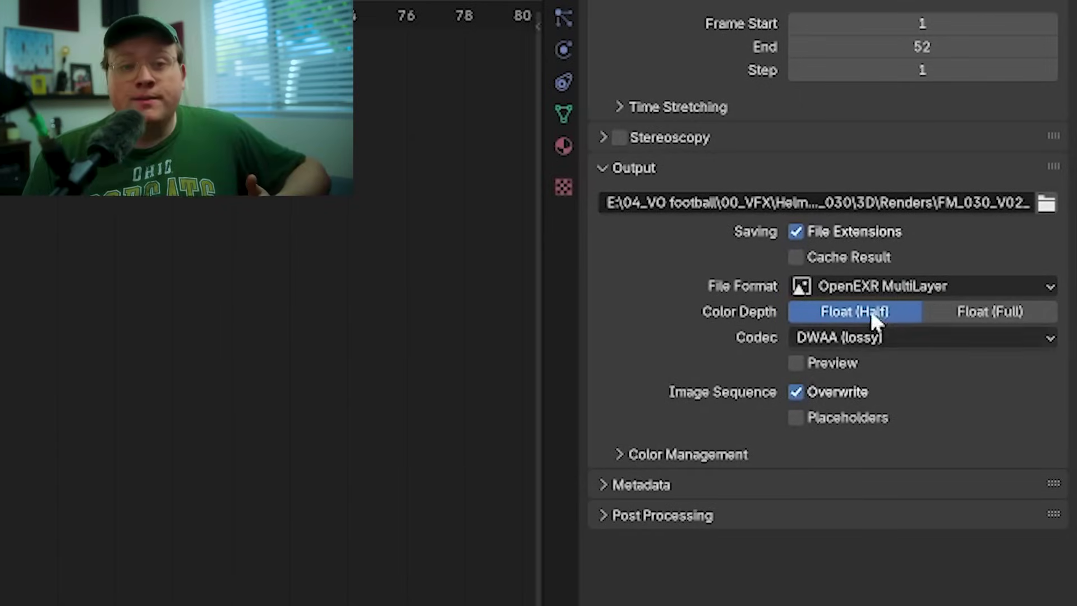
pyautogui.click(894, 339)
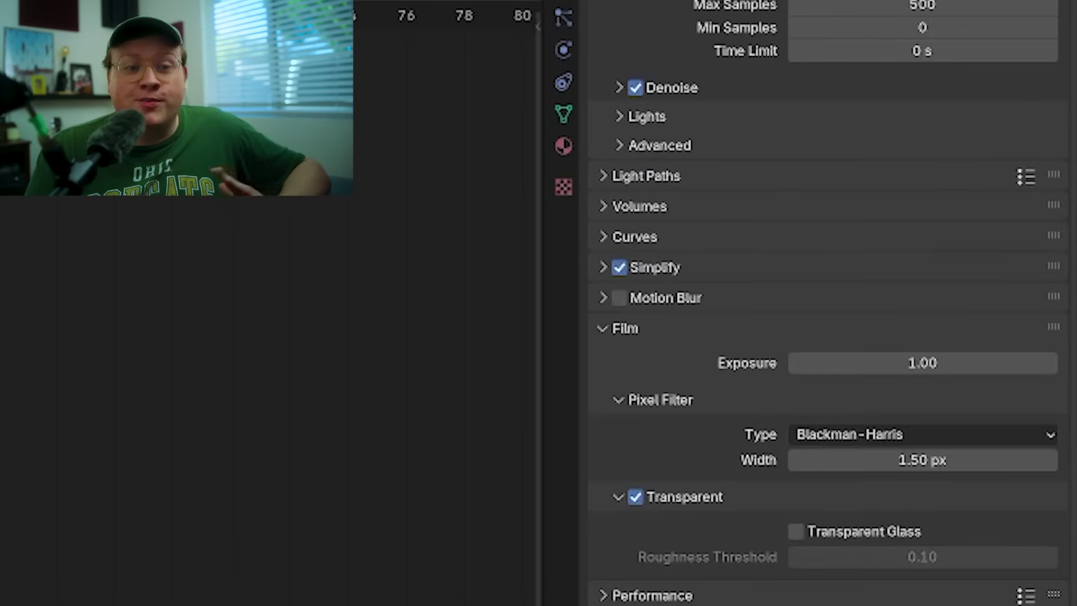
pyautogui.scroll(-12, 704, 524)
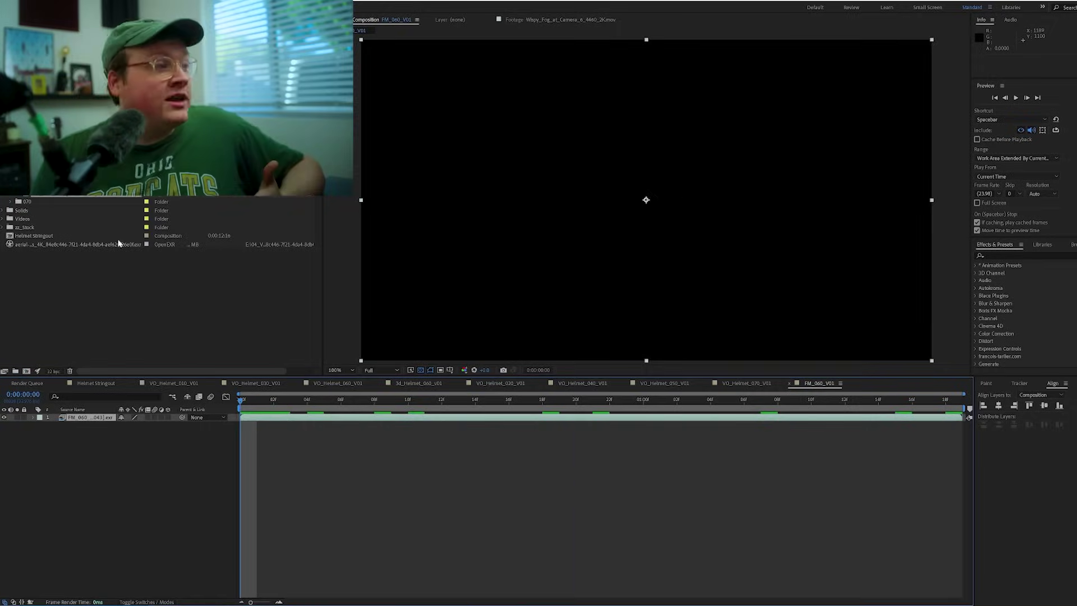
# Apply EXtractoR to the EXR layer, extract GreenScreen.Combined, and preview the performer.
pyautogui.hotkey('ctrl', 'space')
pyautogui.write('extra')
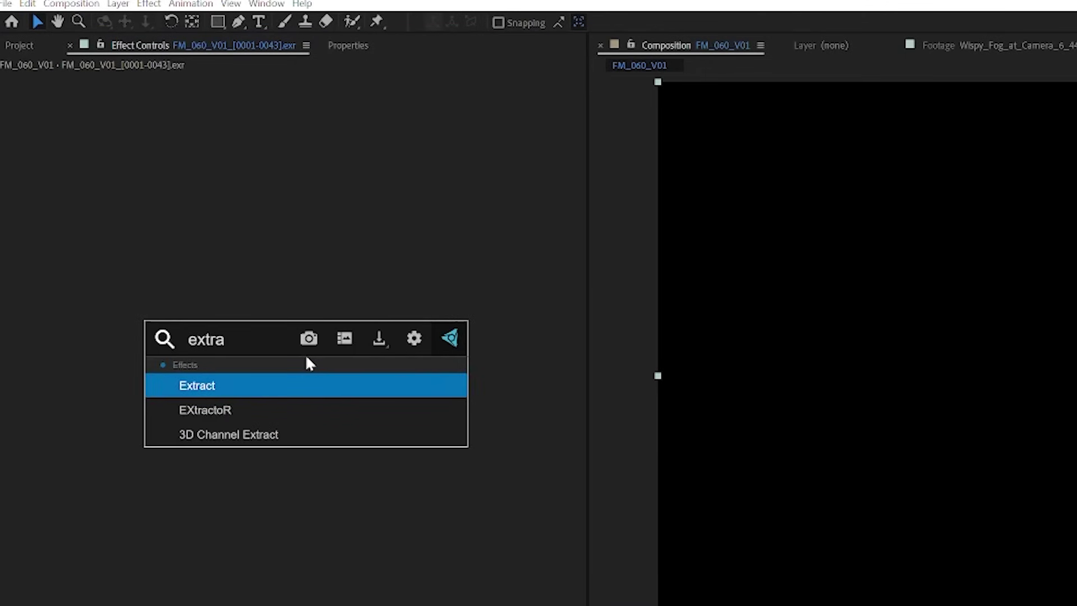
pyautogui.press('Down')
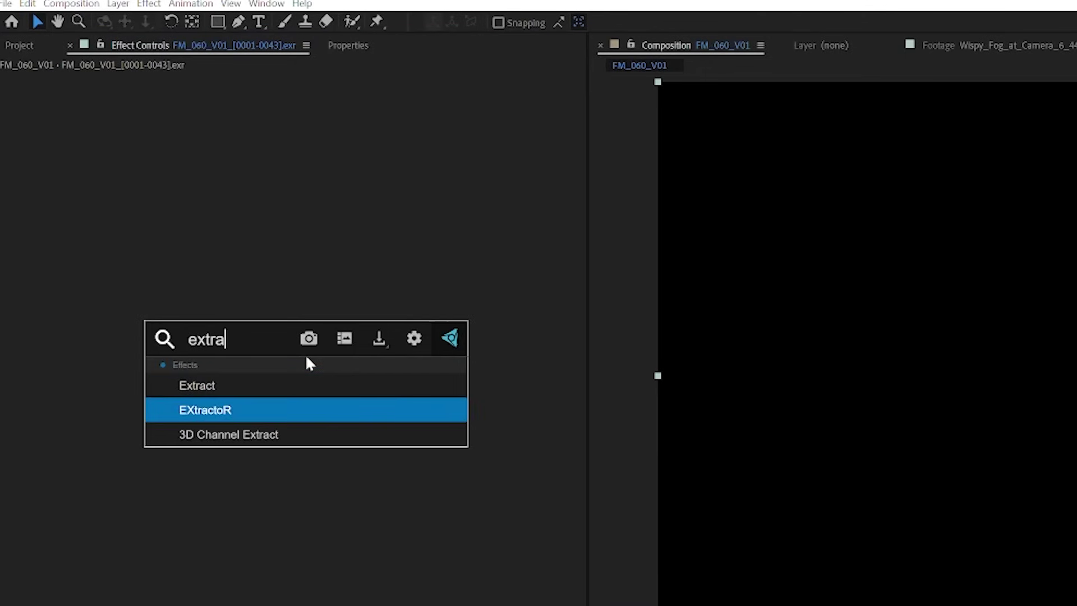
pyautogui.press('Return')
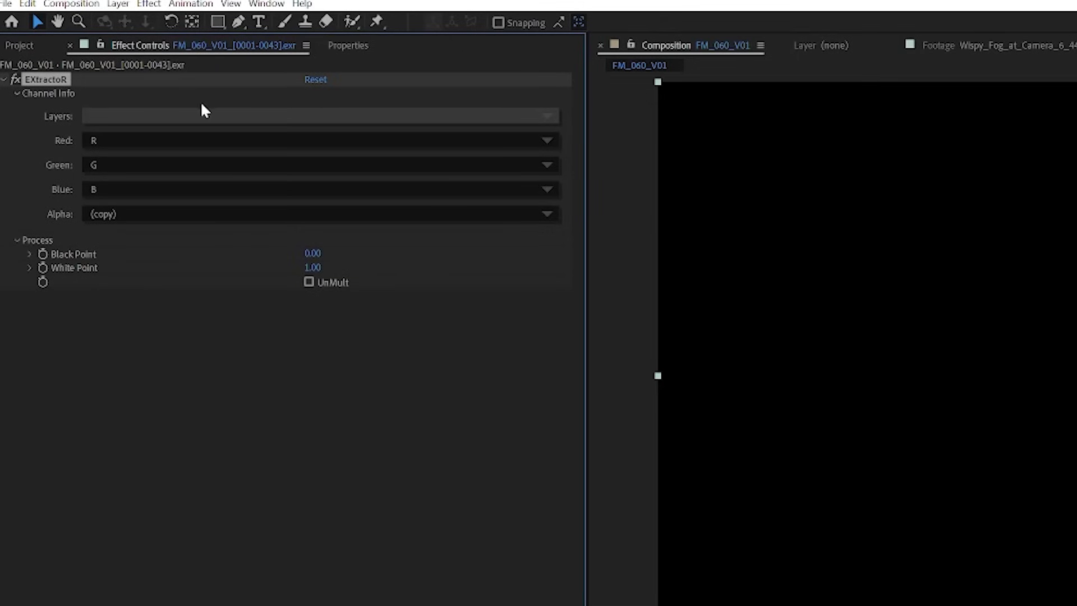
pyautogui.click(206, 116)
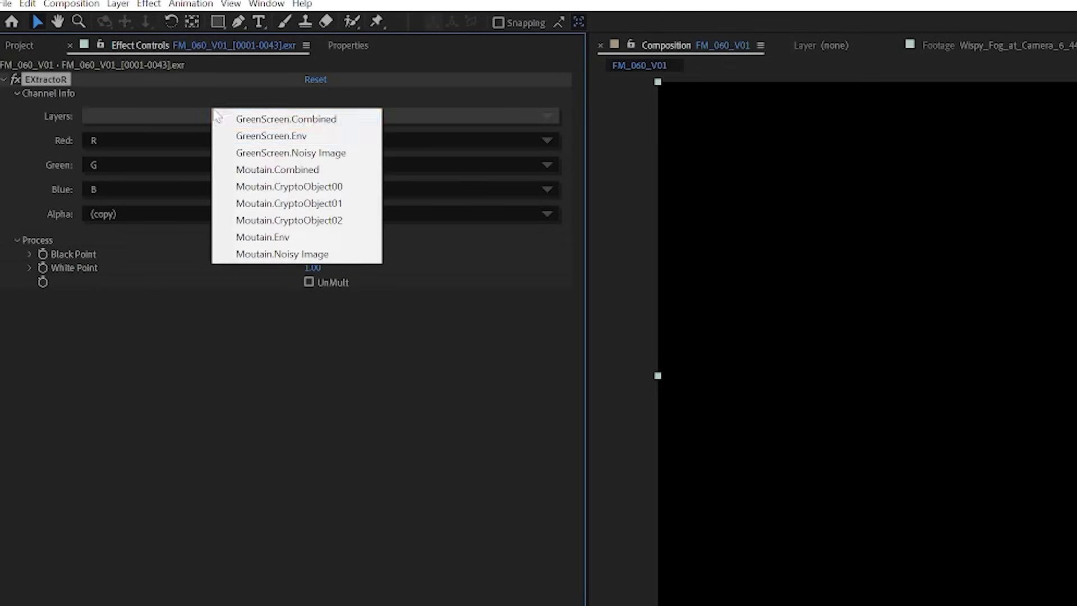
pyautogui.click(343, 119)
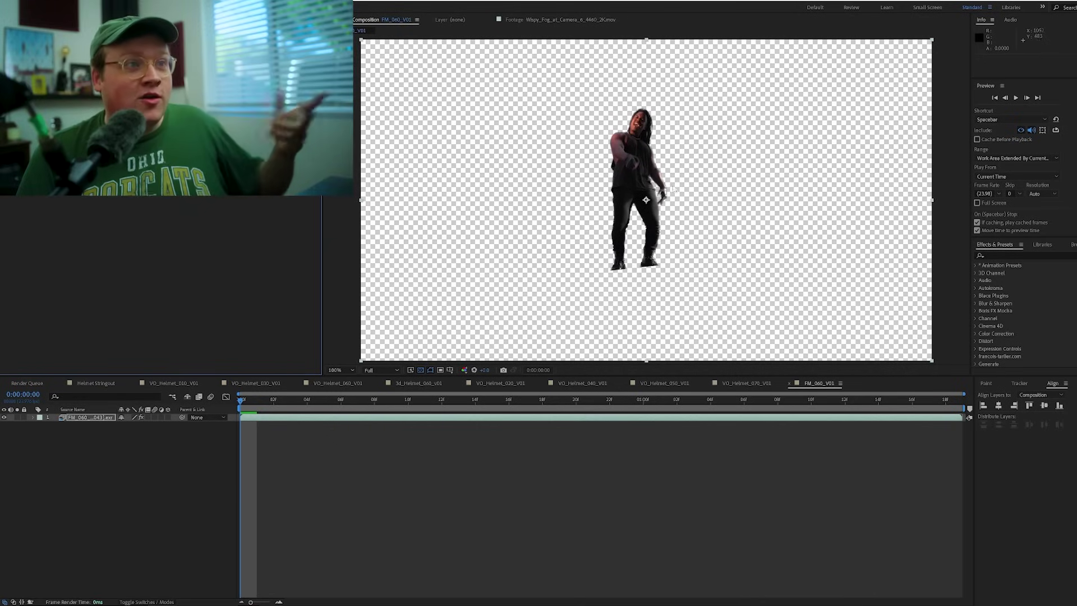
pyautogui.press('space')
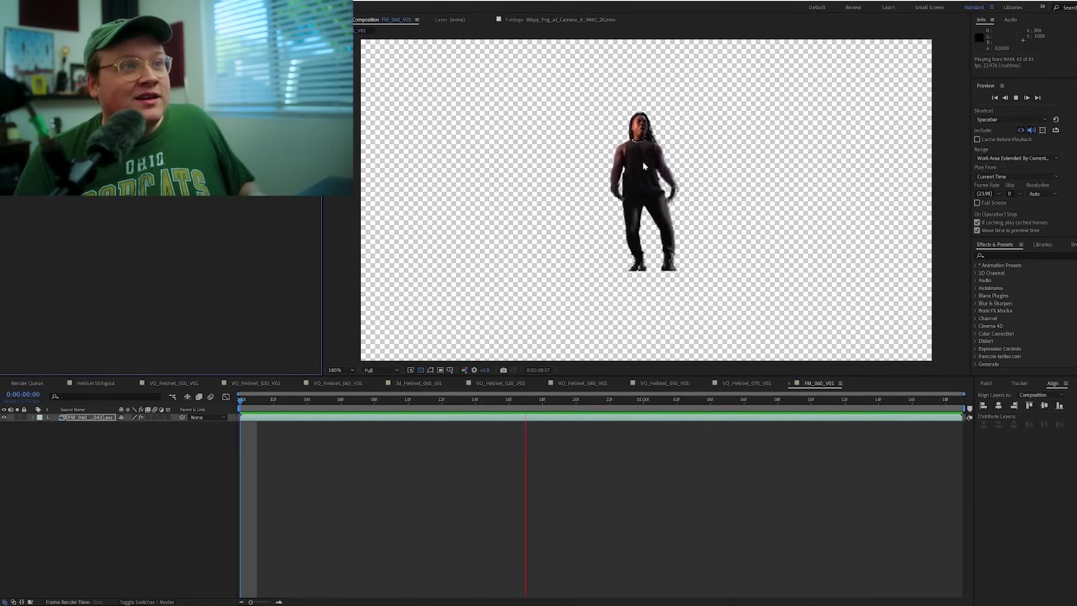
pyautogui.press('space')
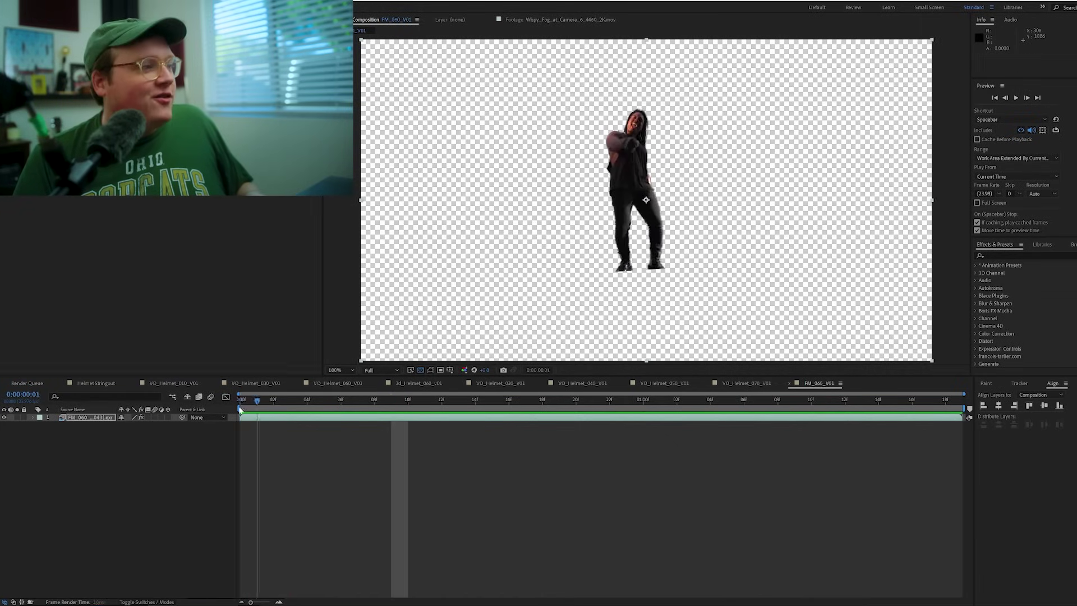
# Duplicate the EXR layer, set the copy to Moutain.Combined, and preview both at 0:00:01:16.
pyautogui.click(85, 426)
pyautogui.click(87, 418)
pyautogui.hotkey('ctrl', 'd')
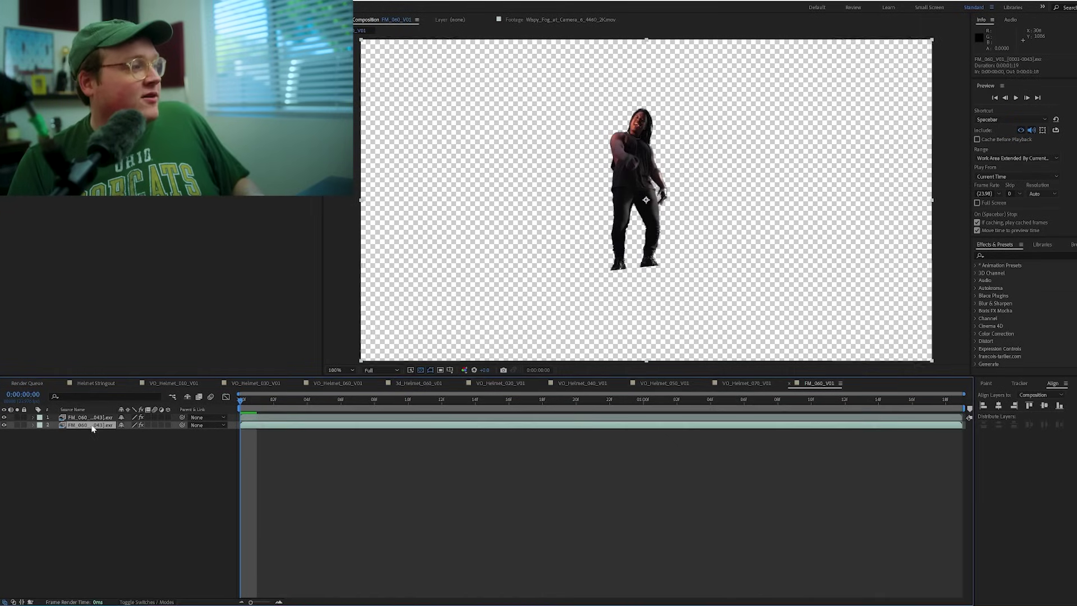
pyautogui.click(90, 425)
pyautogui.click(98, 419)
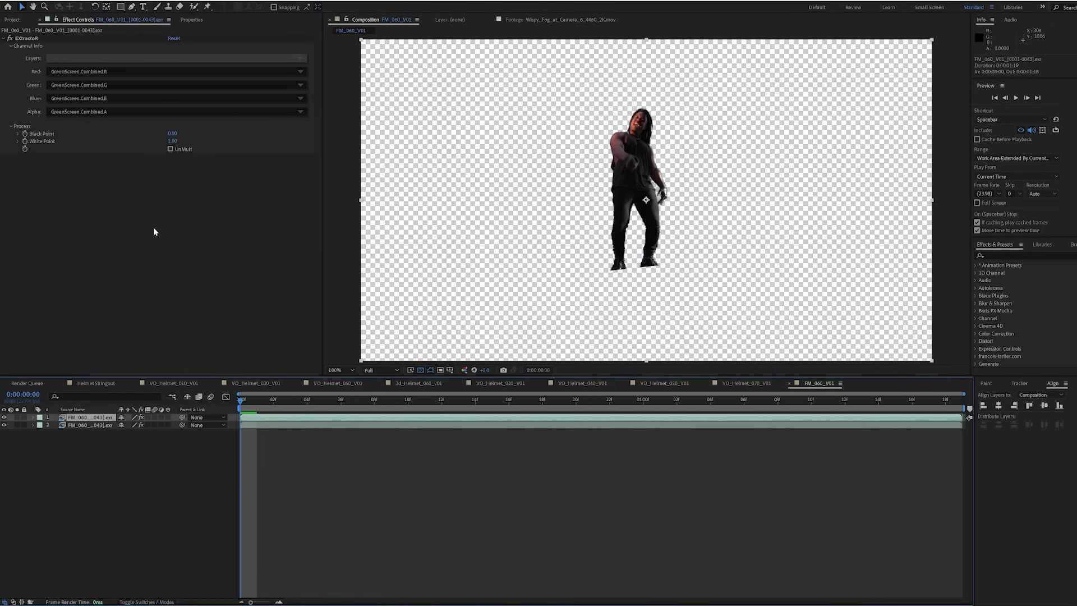
pyautogui.click(152, 61)
pyautogui.click(207, 96)
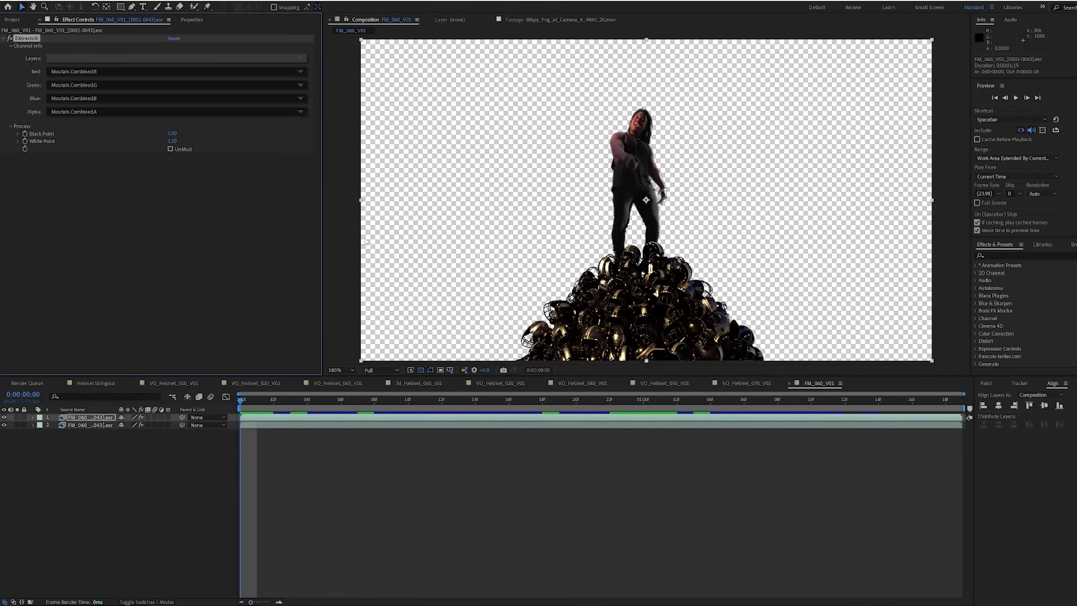
pyautogui.press('space')
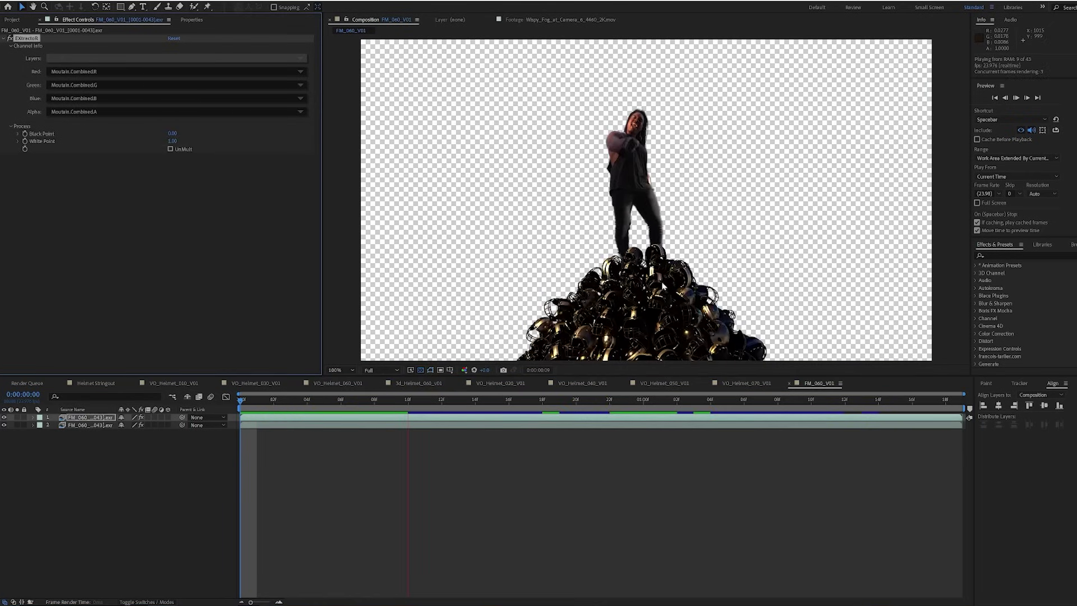
pyautogui.click(95, 418)
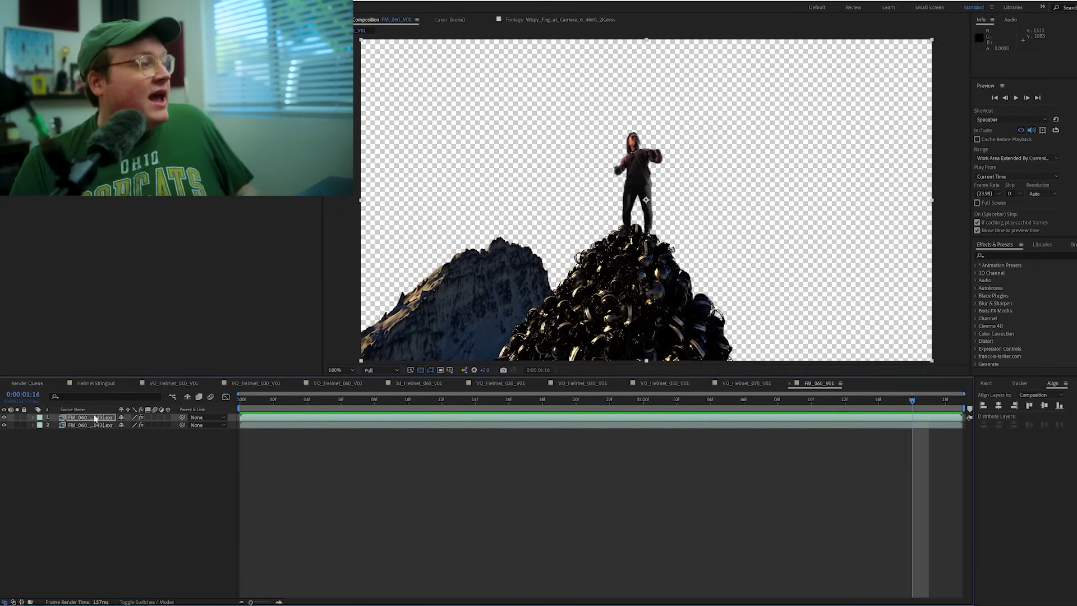
# Add a Levels effect to the performer layer.
pyautogui.click(97, 425)
pyautogui.hotkey('ctrl', 'space')
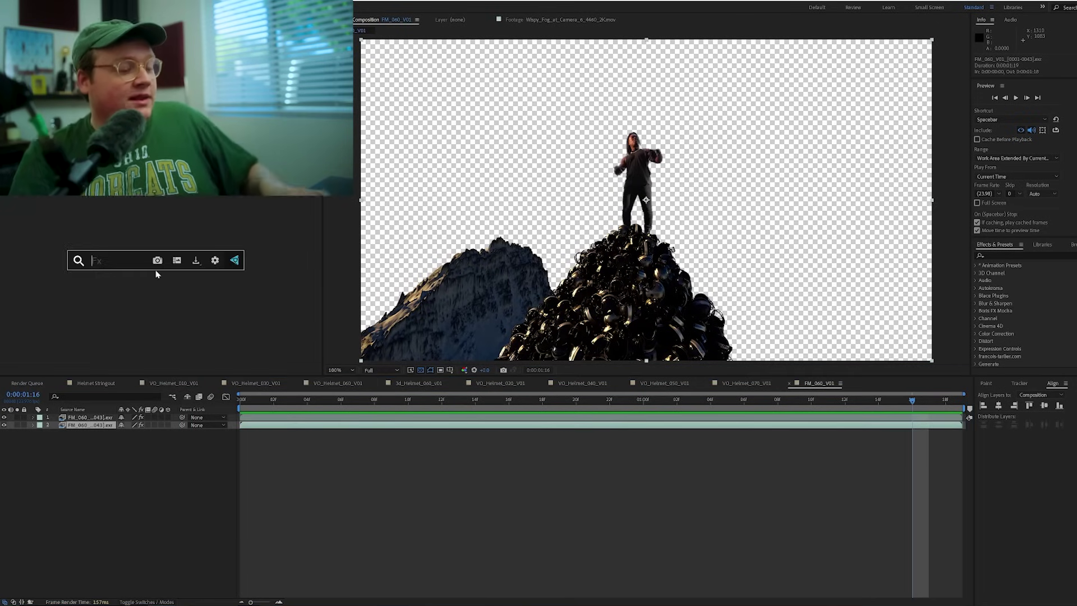
pyautogui.write('levels')
pyautogui.press('Return')
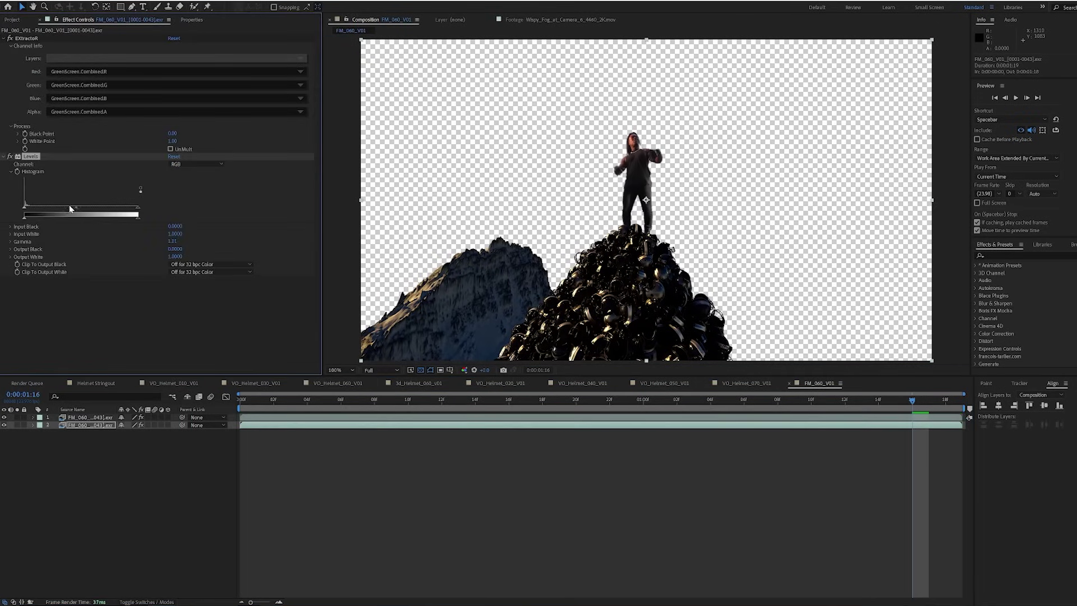